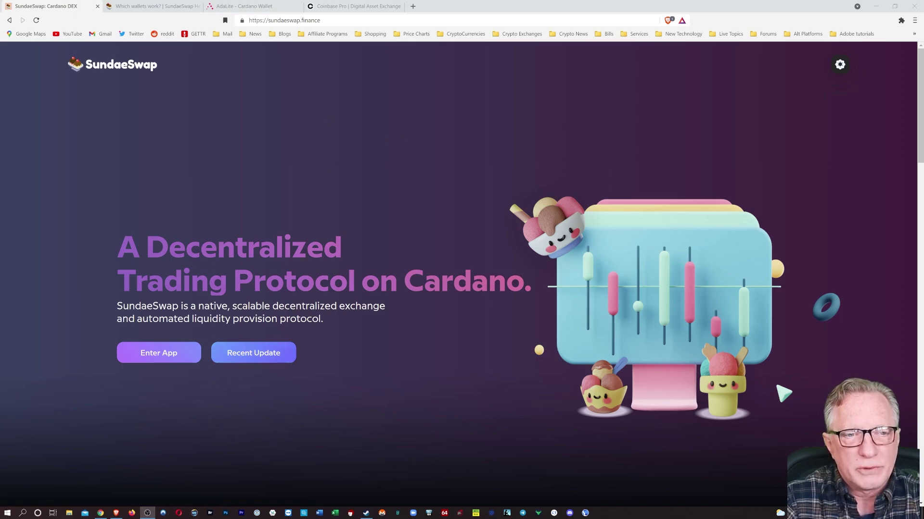
# Enter the SundaeSwap app and open Swap, which says swaps start 21:45 UTC January 20, 2022
pyautogui.click(159, 355)
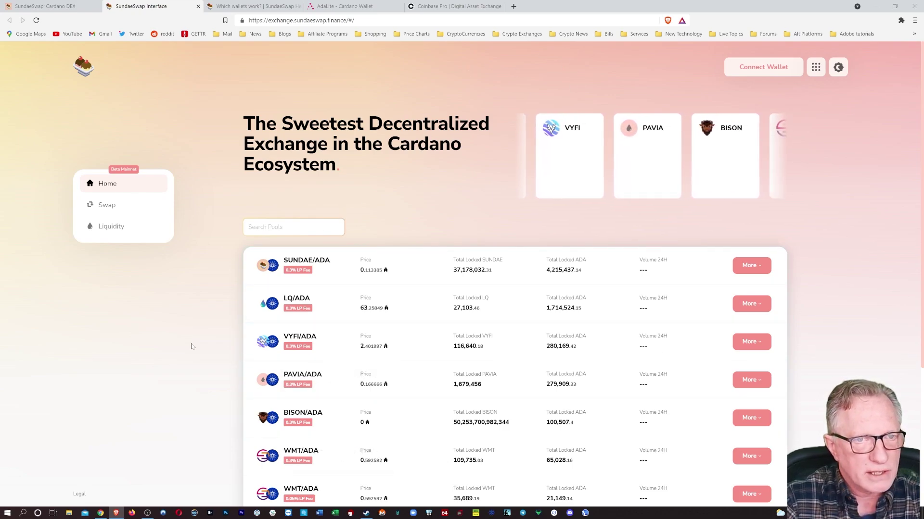
pyautogui.click(118, 209)
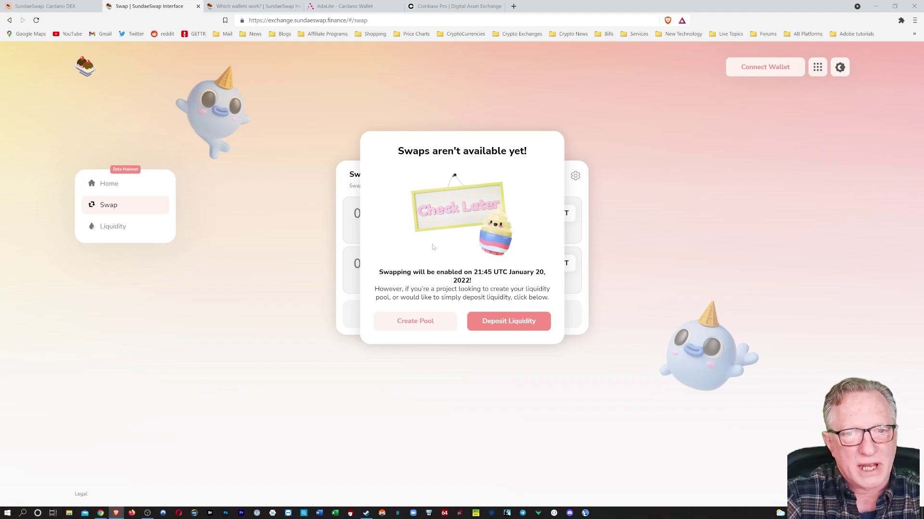
# Open Deposit Liquidity, choose ADA as the first token, browse the second token list, then return Home
pyautogui.click(514, 326)
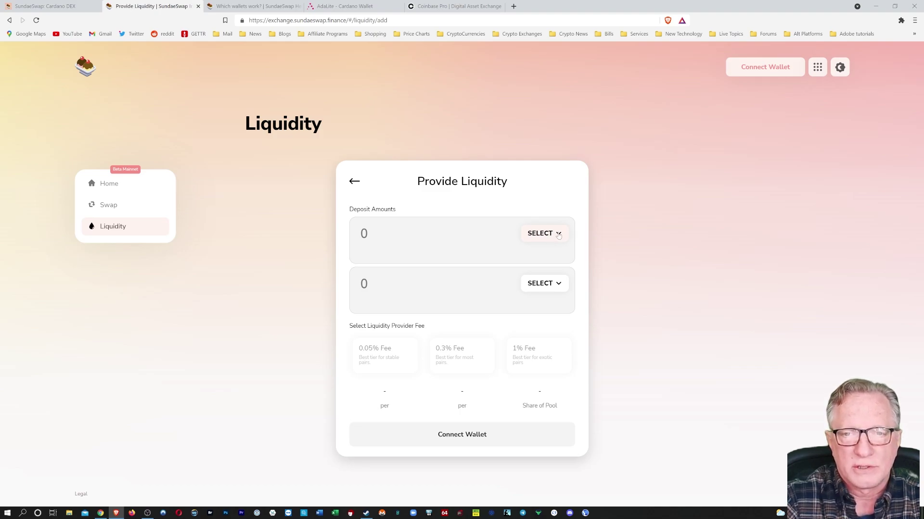
pyautogui.click(558, 235)
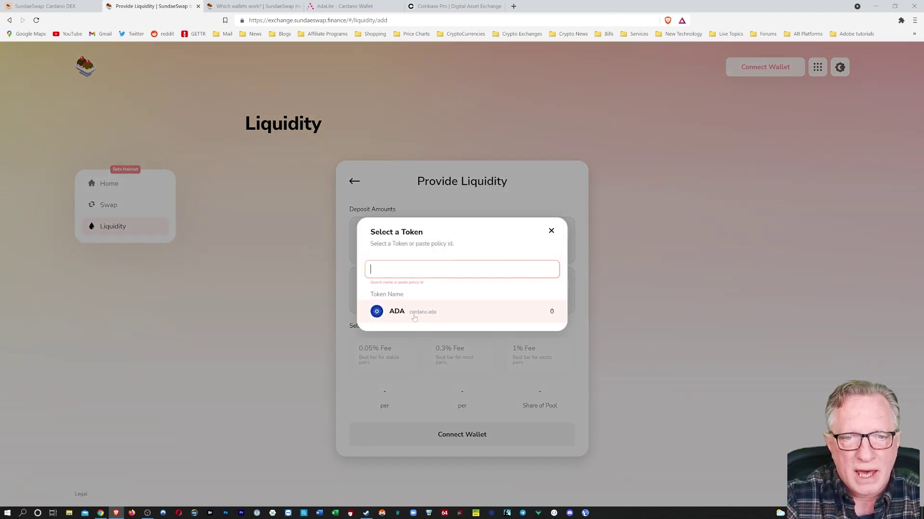
pyautogui.click(413, 314)
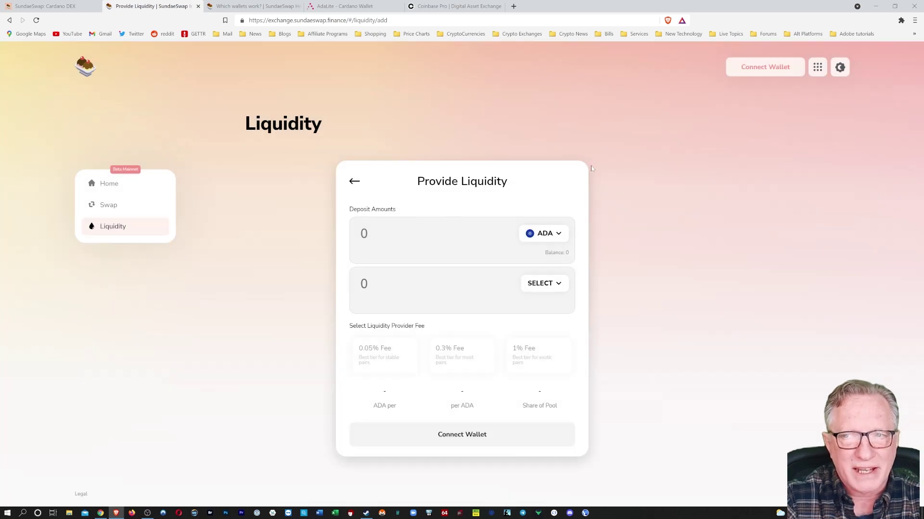
pyautogui.click(547, 284)
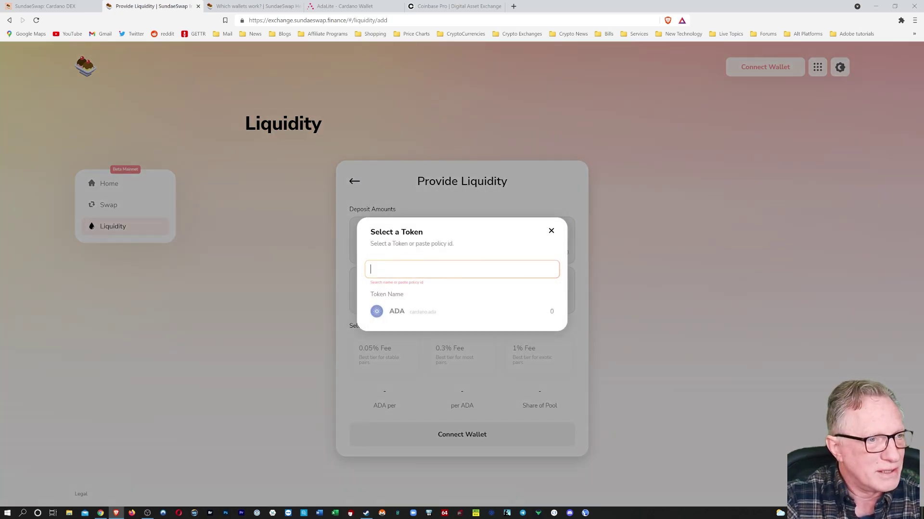
pyautogui.click(552, 231)
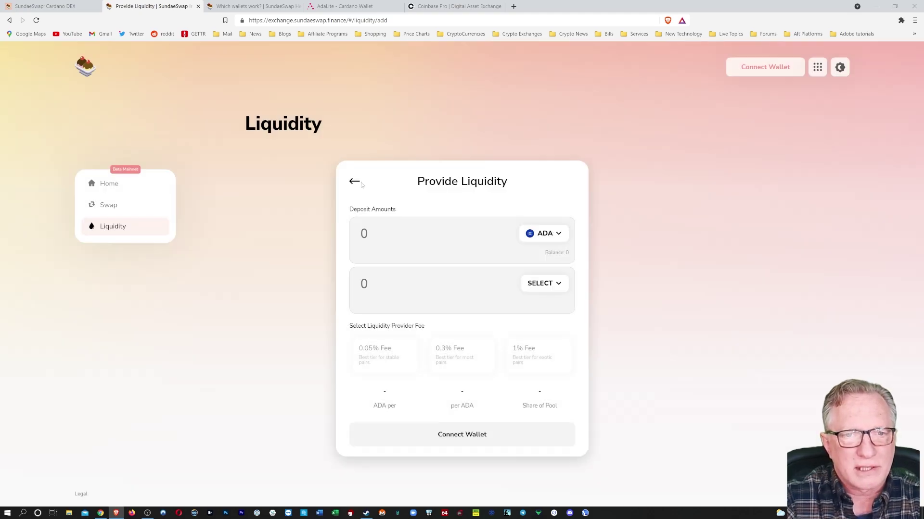
pyautogui.click(108, 184)
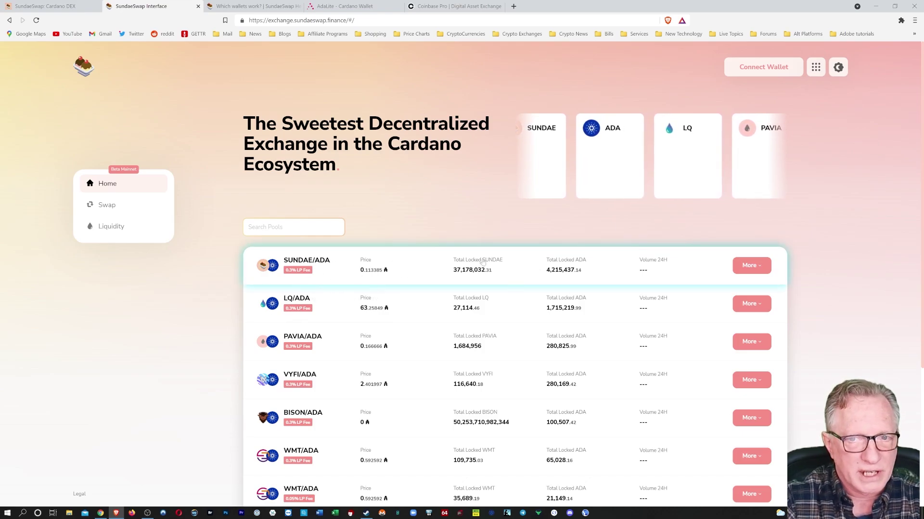
# Open the Provide liquidity form for the SUNDAE/ADA pool, then start a new browser tab
pyautogui.click(606, 271)
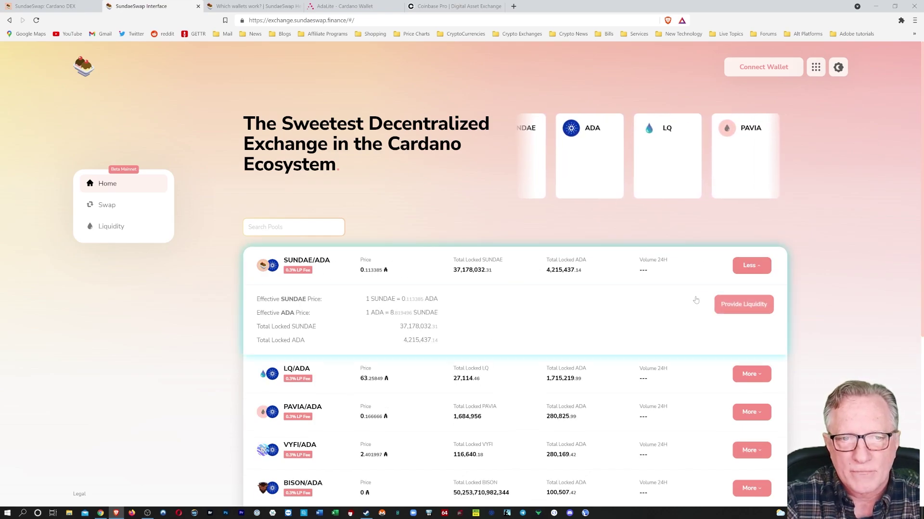
pyautogui.click(743, 304)
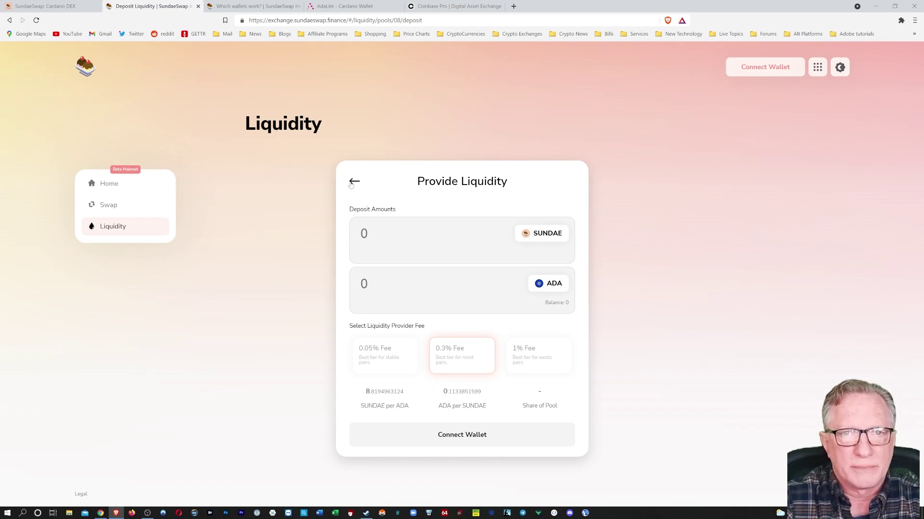
pyautogui.click(514, 6)
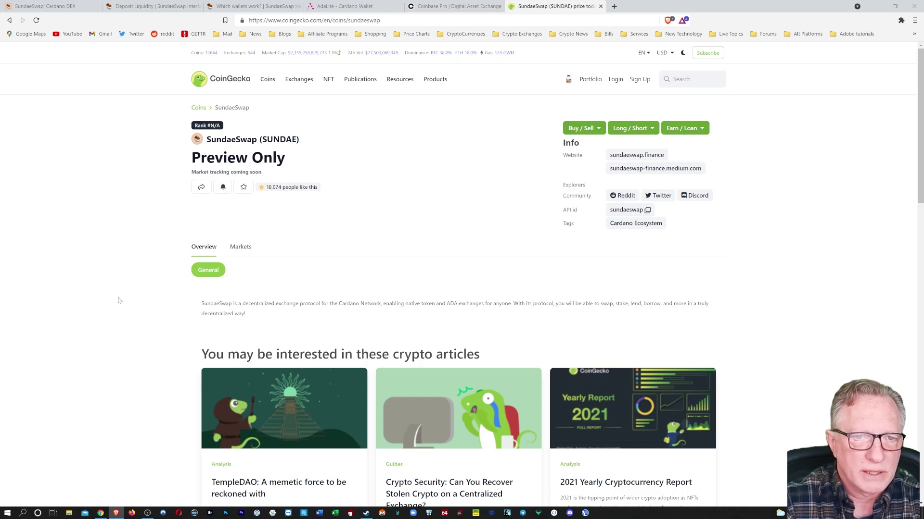
# Check the Markets and Overview sections of CoinGecko's SUNDAE page, then return to the SundaeSwap tab
pyautogui.scroll(-3, 110, 313)
pyautogui.scroll(3, 129, 318)
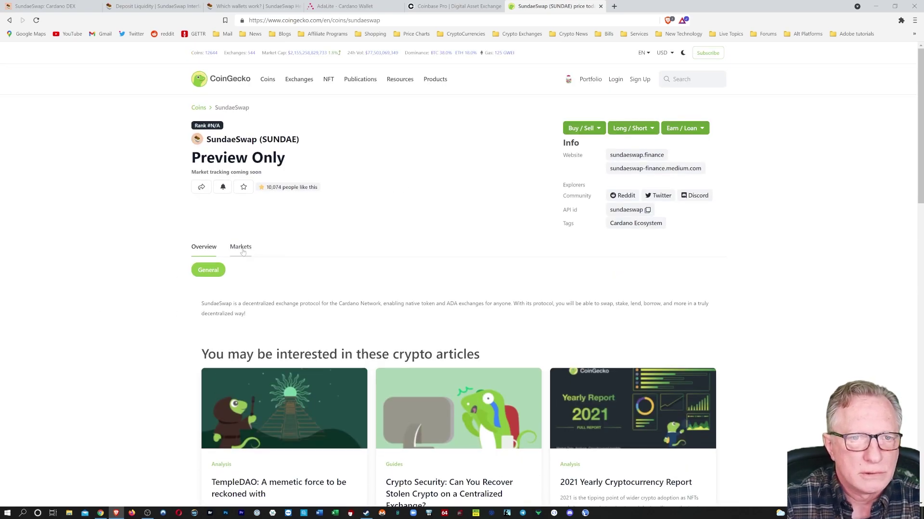
pyautogui.click(240, 248)
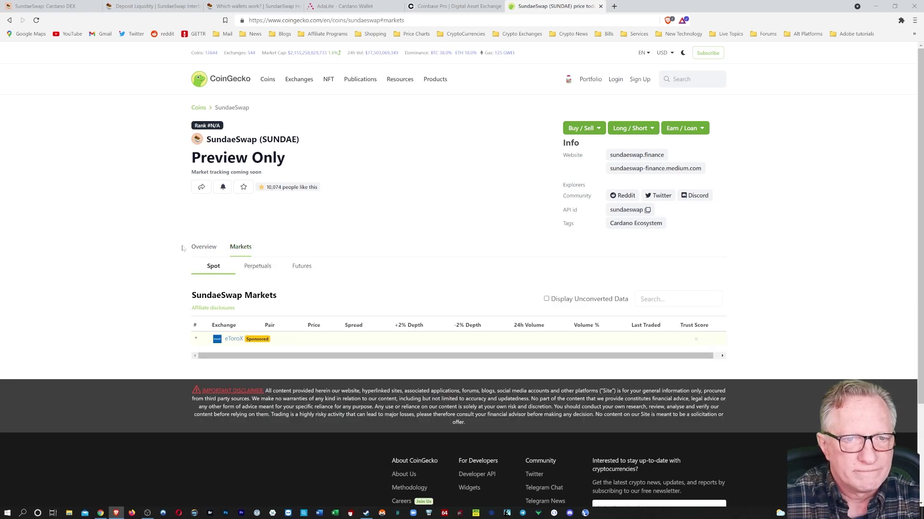
pyautogui.click(204, 247)
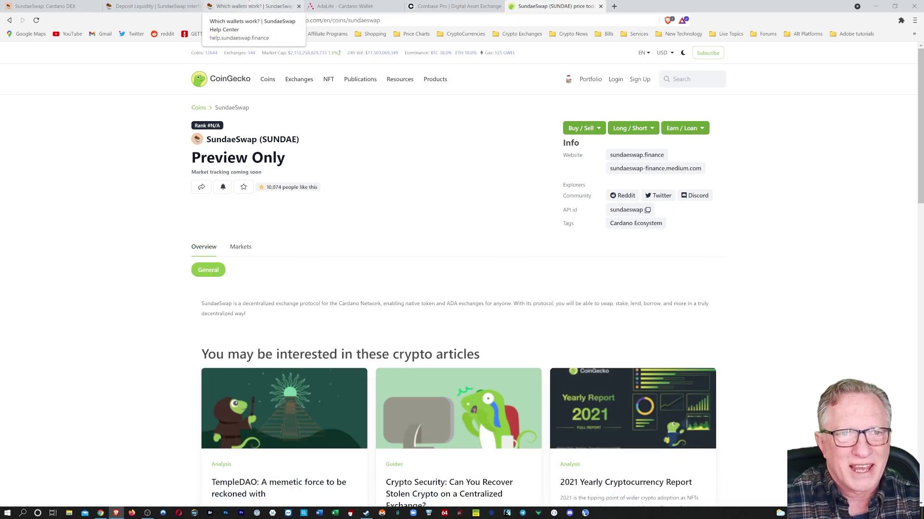
pyautogui.click(159, 6)
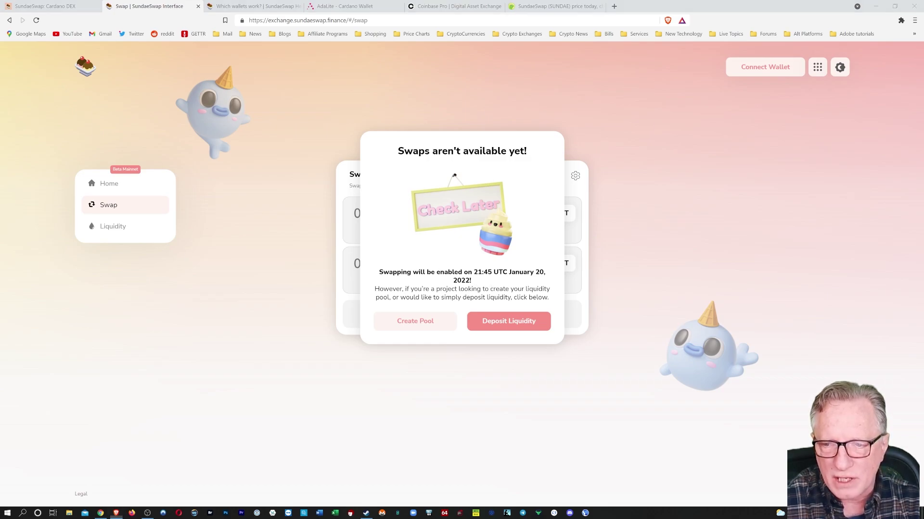
# Copy the launch time '21:45 UTC January 20' from the swap notice, then dismiss it to return Home
pyautogui.click(901, 512)
pyautogui.press('Escape')
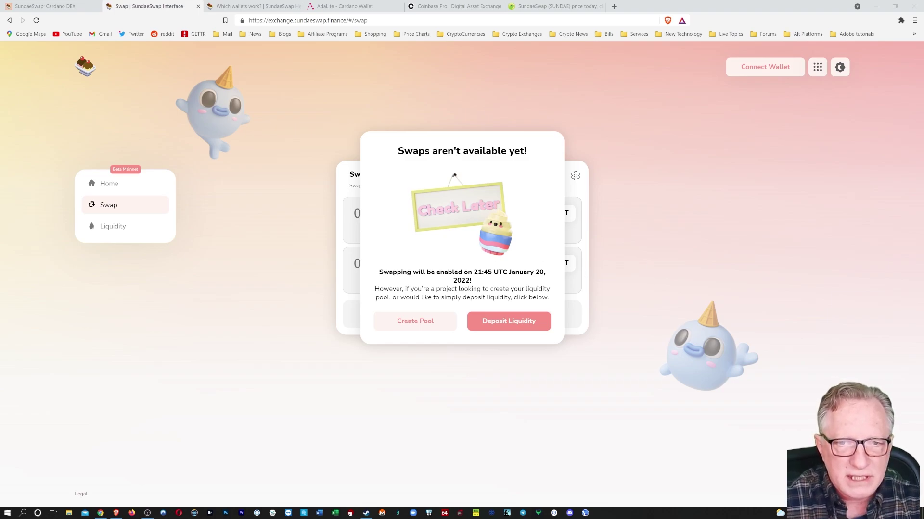
pyautogui.moveTo(474, 272); pyautogui.dragTo(544, 273)
pyautogui.rightClick(530, 273)
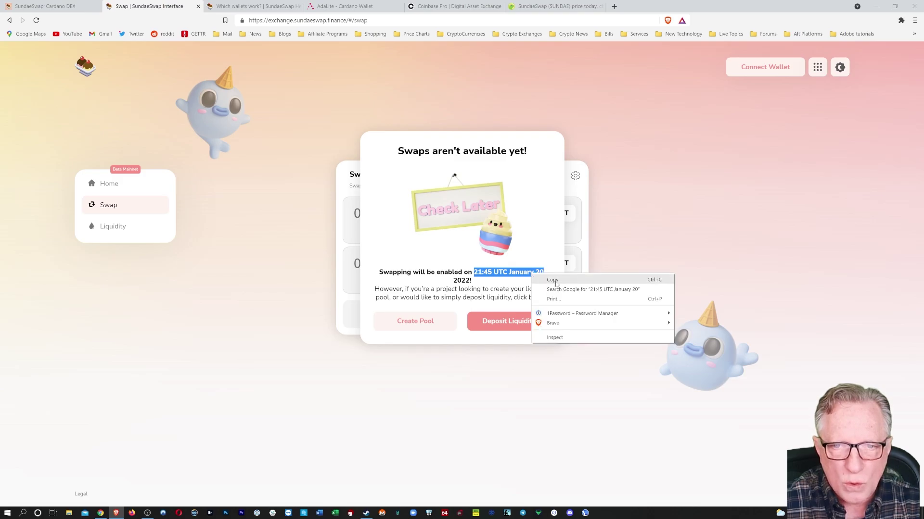
pyautogui.click(555, 283)
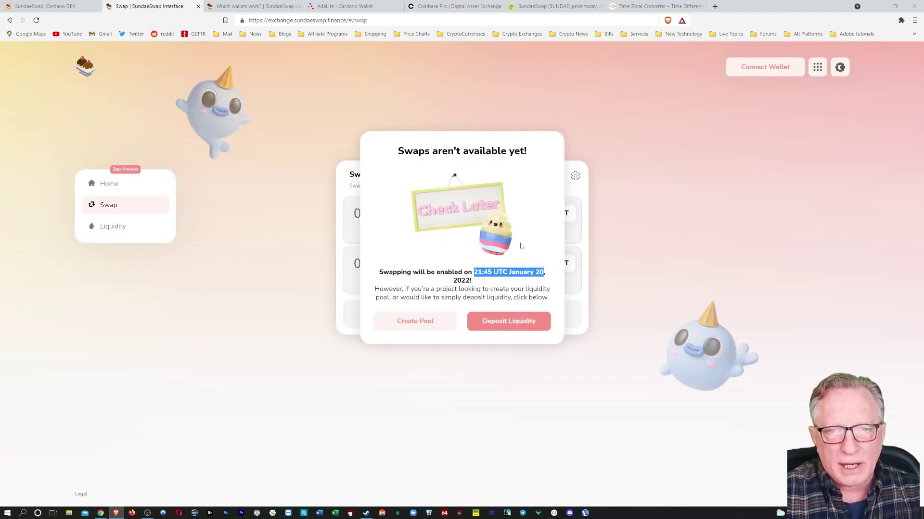
pyautogui.click(521, 246)
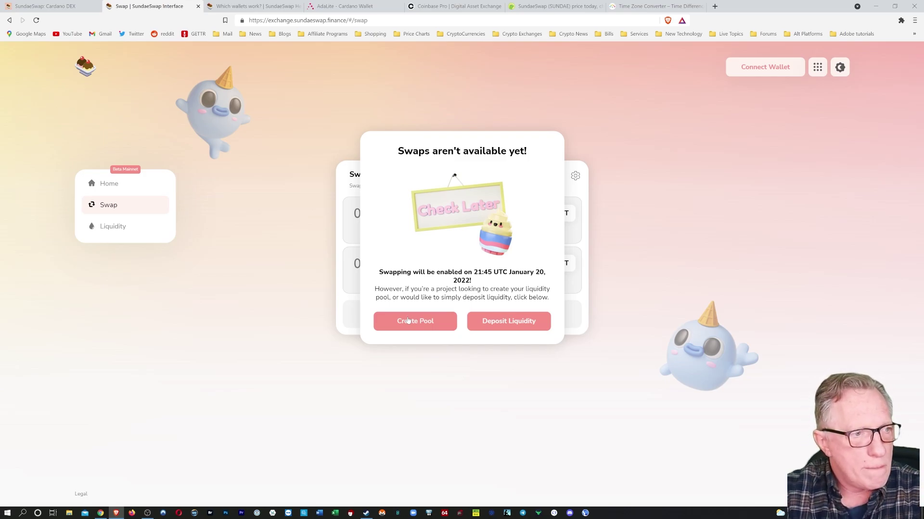
pyautogui.click(408, 320)
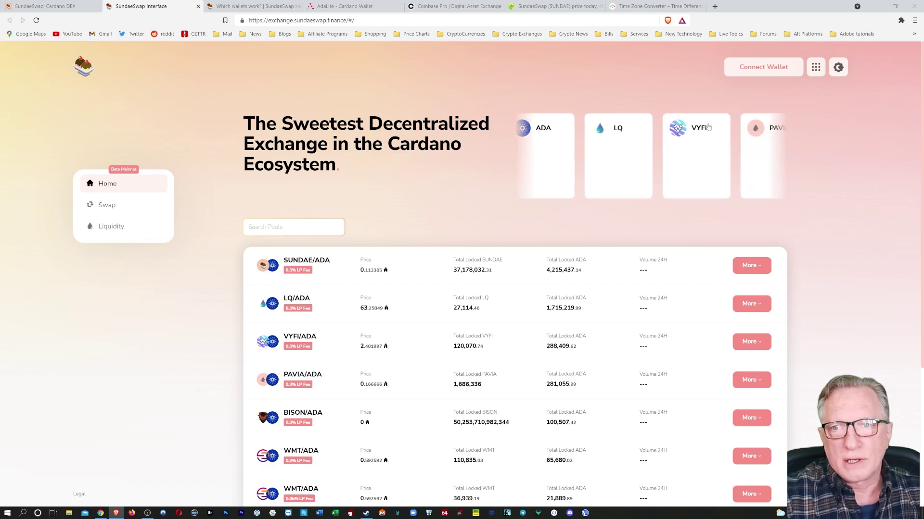
# Open the Connect Wallet modal and read through the 'Which wallets work?' help article
pyautogui.click(760, 68)
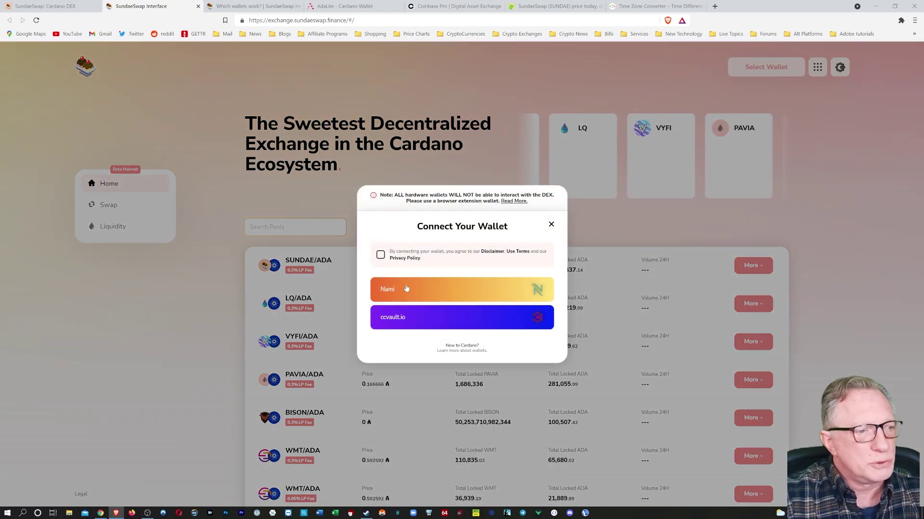
pyautogui.tripleClick(462, 227)
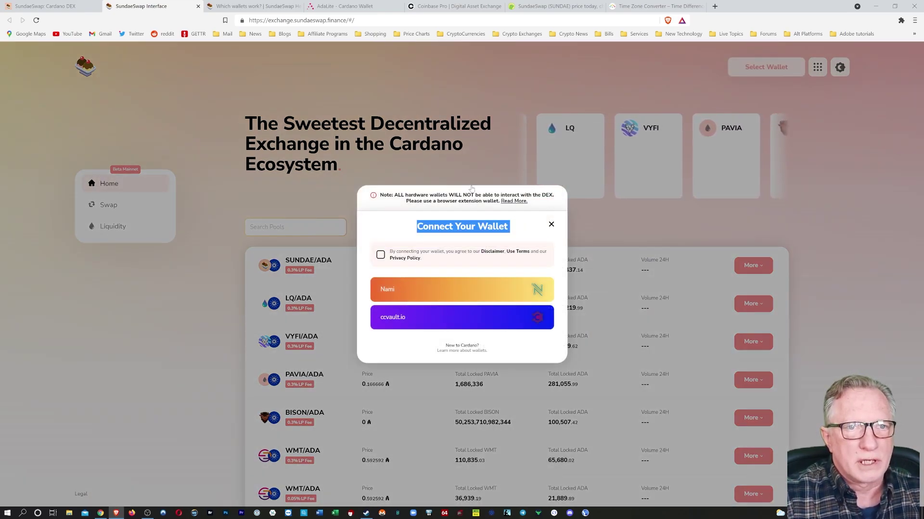
pyautogui.click(511, 202)
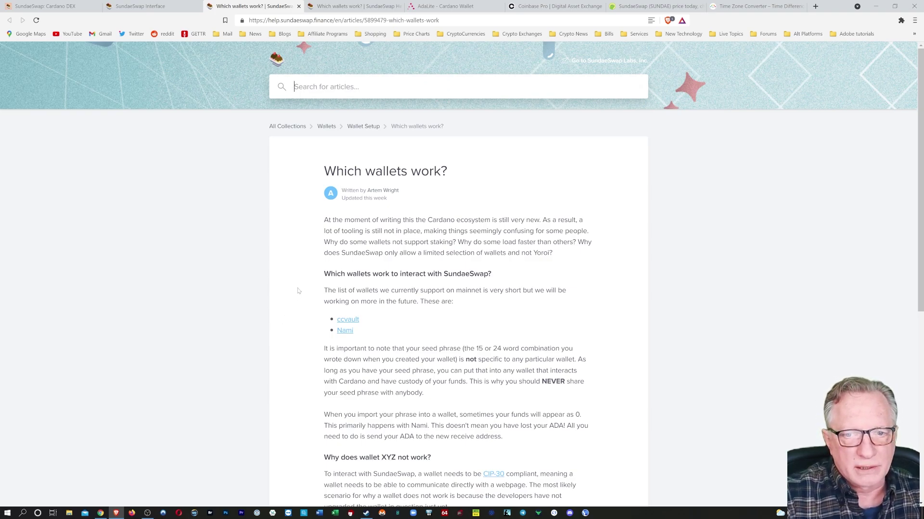
pyautogui.scroll(-1, 298, 291)
pyautogui.scroll(-3, 297, 291)
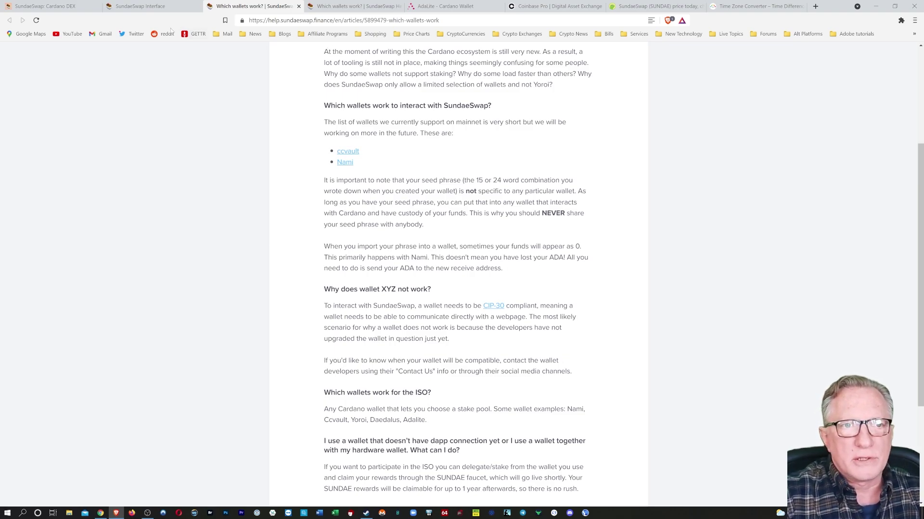
pyautogui.hotkey('ctrl', '9')
# Search the web for 'nami wallet' and open the namiwallet.io home page
pyautogui.click(359, 21)
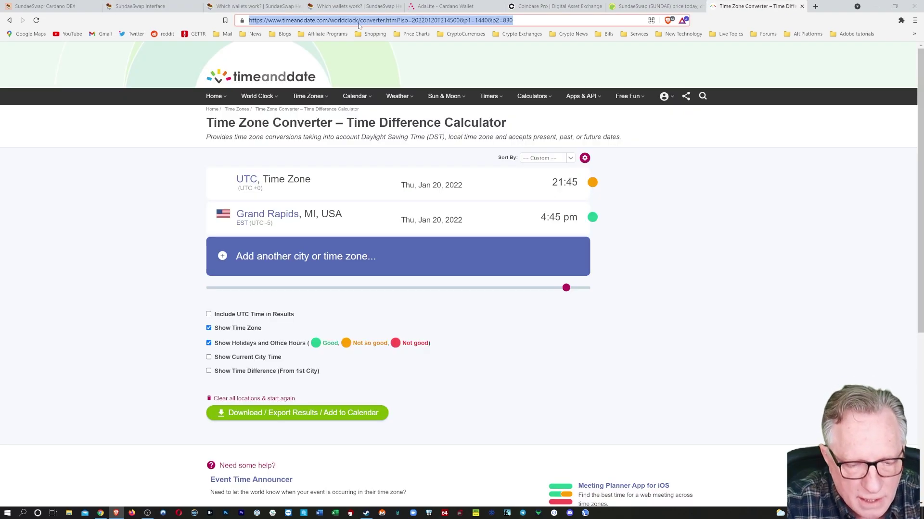
pyautogui.write('nami')
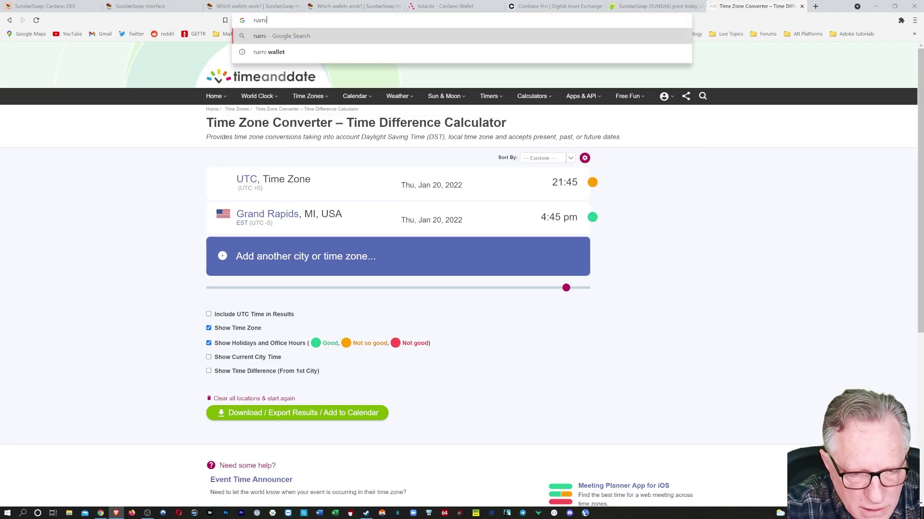
pyautogui.press('Down')
pyautogui.press('Return')
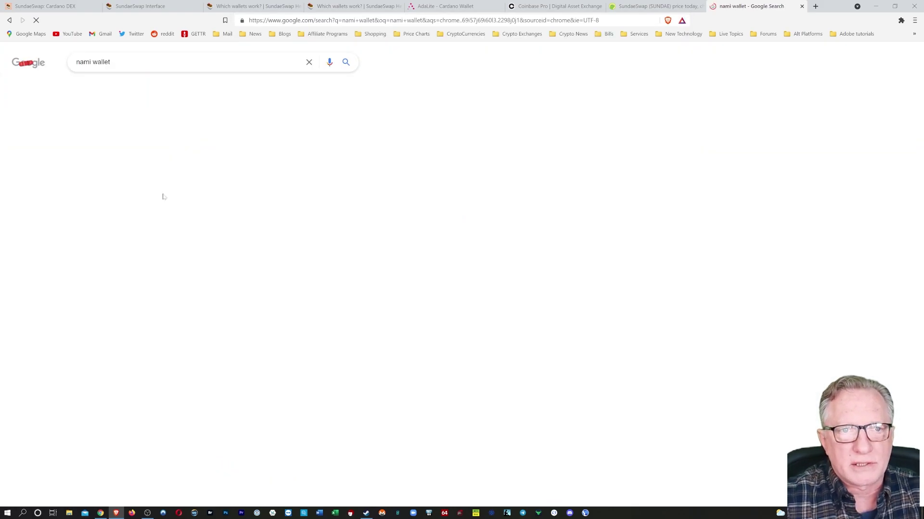
pyautogui.click(86, 135)
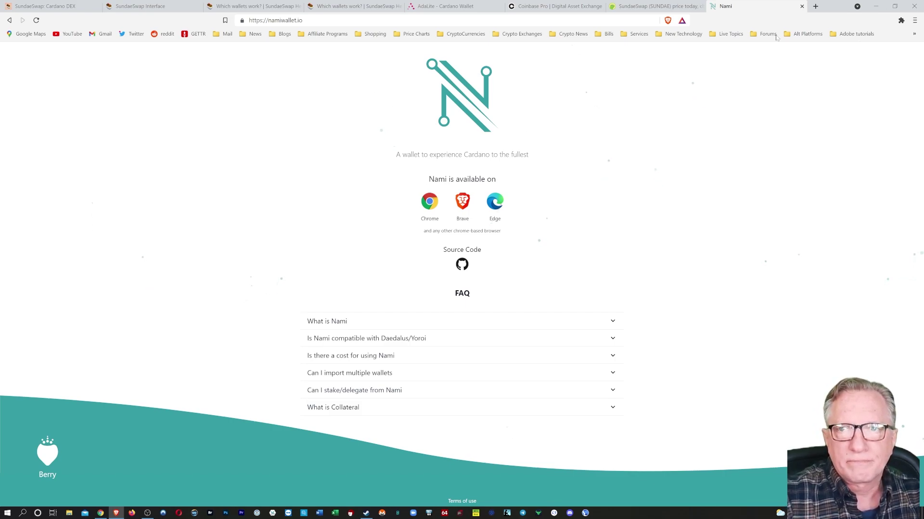
# Open the Nami extension to view the Nami Main account holding 9.832123 ADA
pyautogui.click(901, 20)
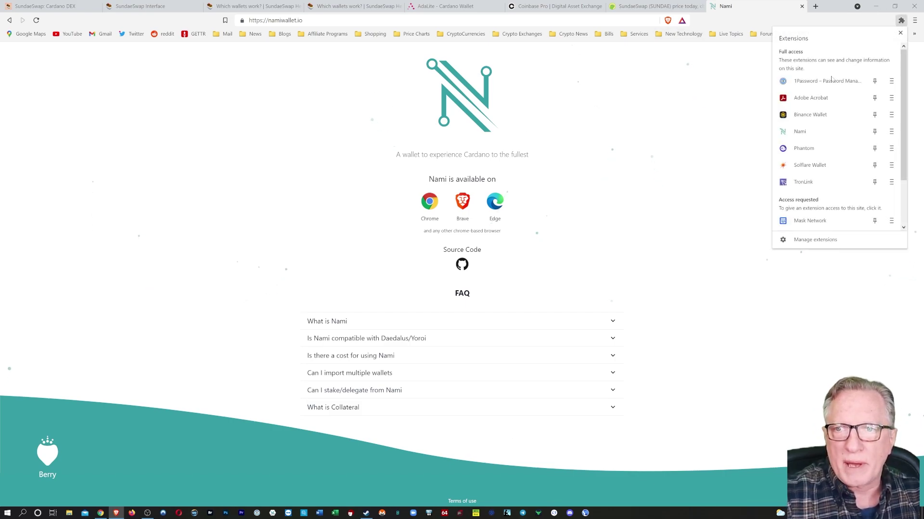
pyautogui.click(801, 132)
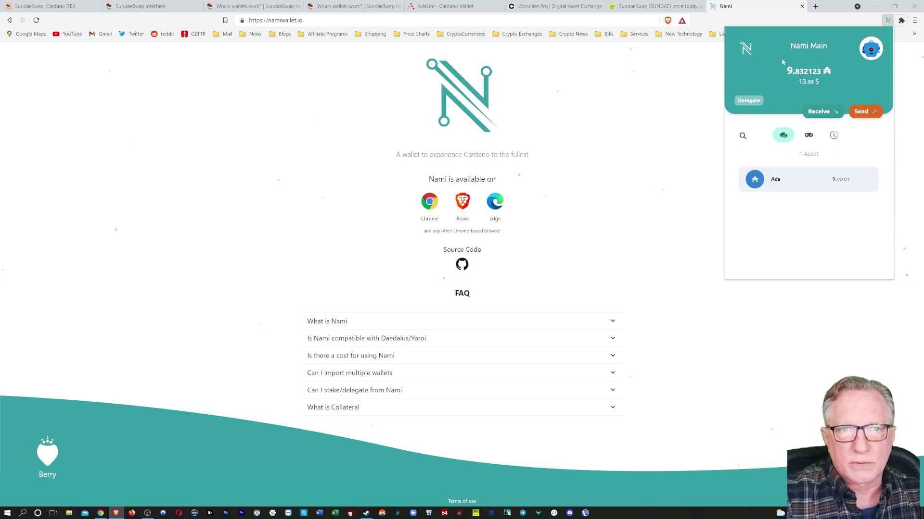
# On the SundaeSwap tab, accept the terms and connect the Nami wallet
pyautogui.click(144, 6)
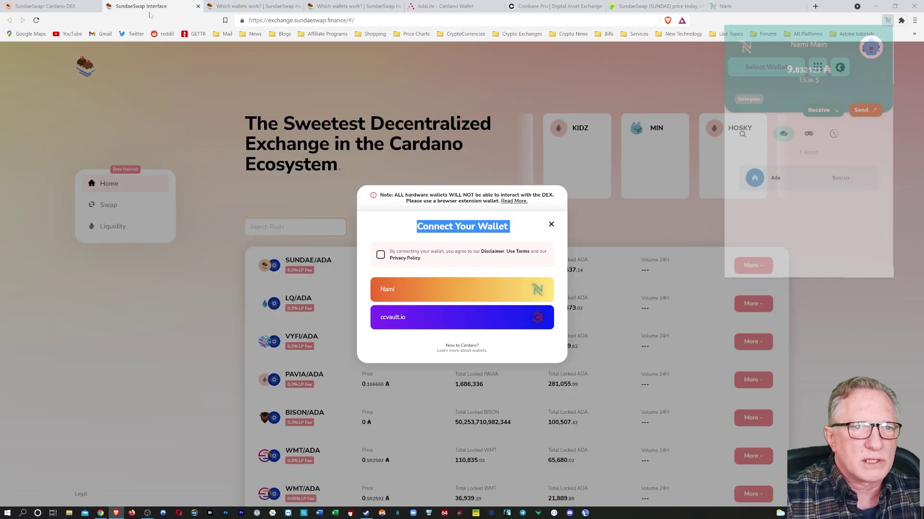
pyautogui.click(380, 254)
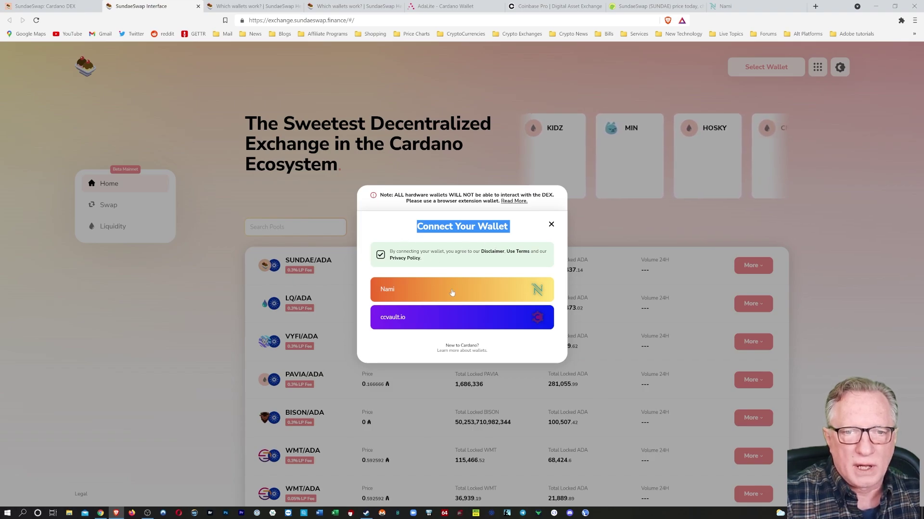
pyautogui.click(468, 294)
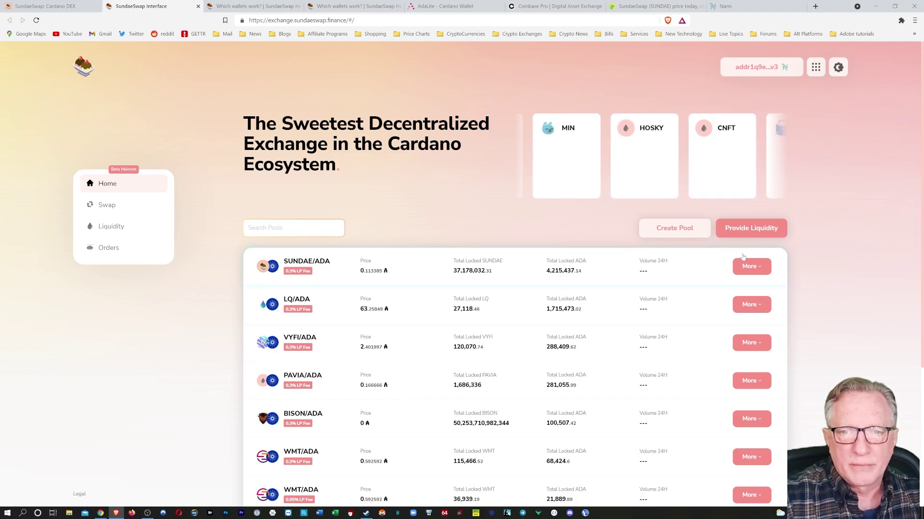
# Preview the SUNDAE/ADA Provide Liquidity form, then return to the Home pool list
pyautogui.click(751, 266)
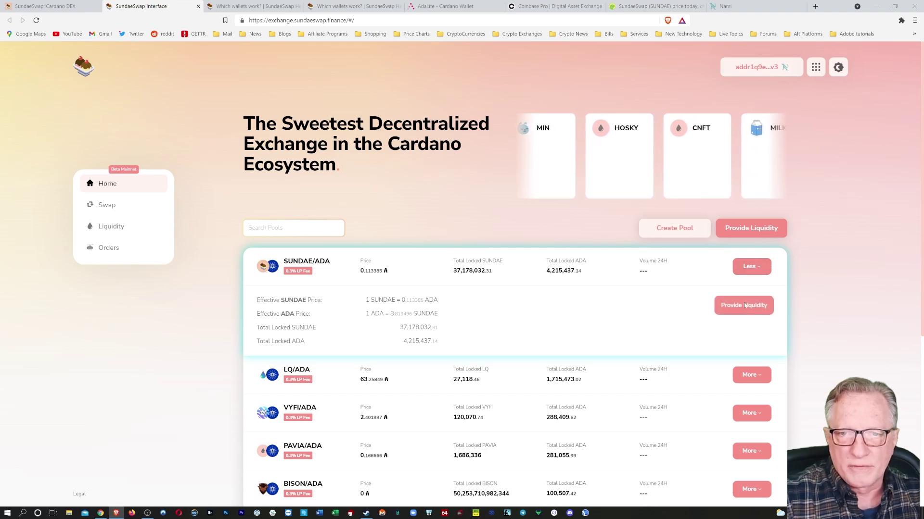
pyautogui.click(743, 305)
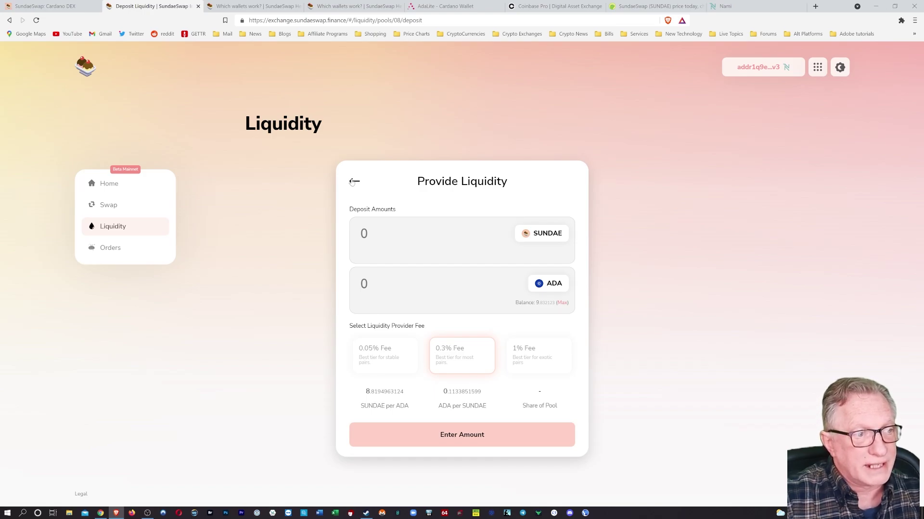
pyautogui.click(354, 183)
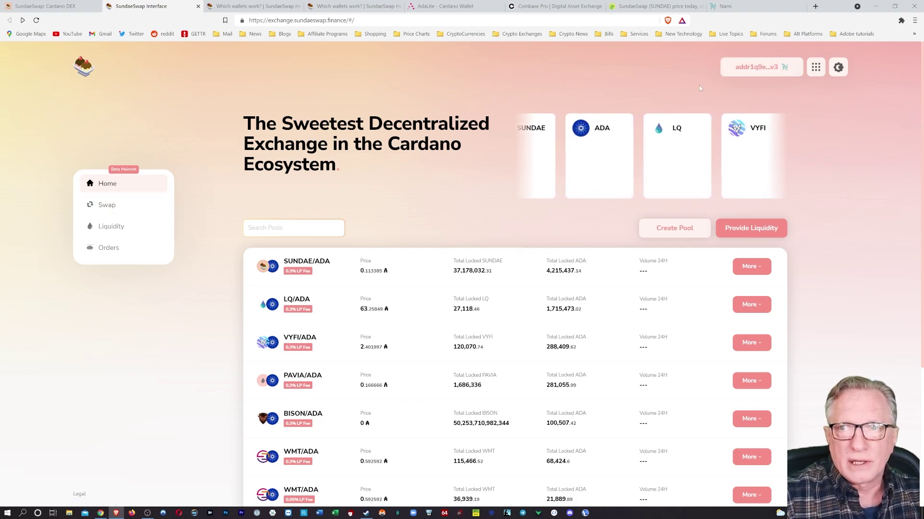
# Open Nami's Receive panel and copy the Nami Main receiving address to the clipboard
pyautogui.click(901, 21)
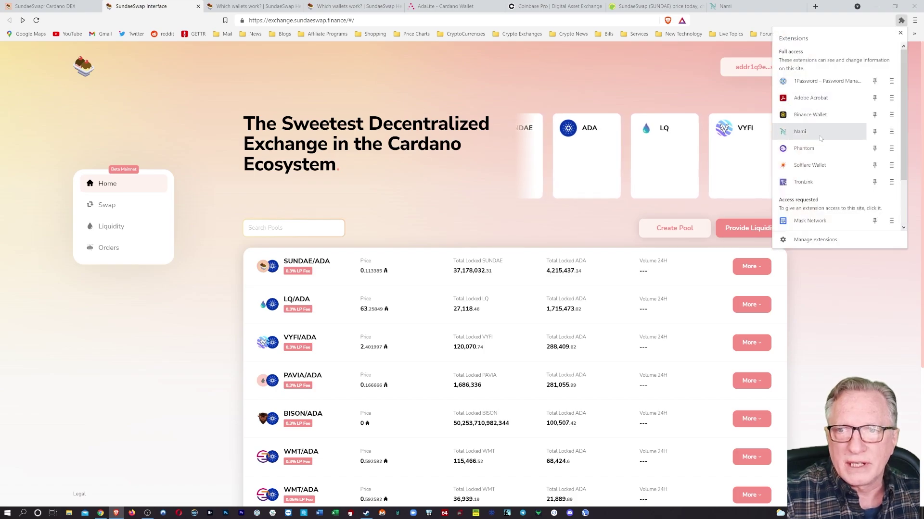
pyautogui.click(799, 131)
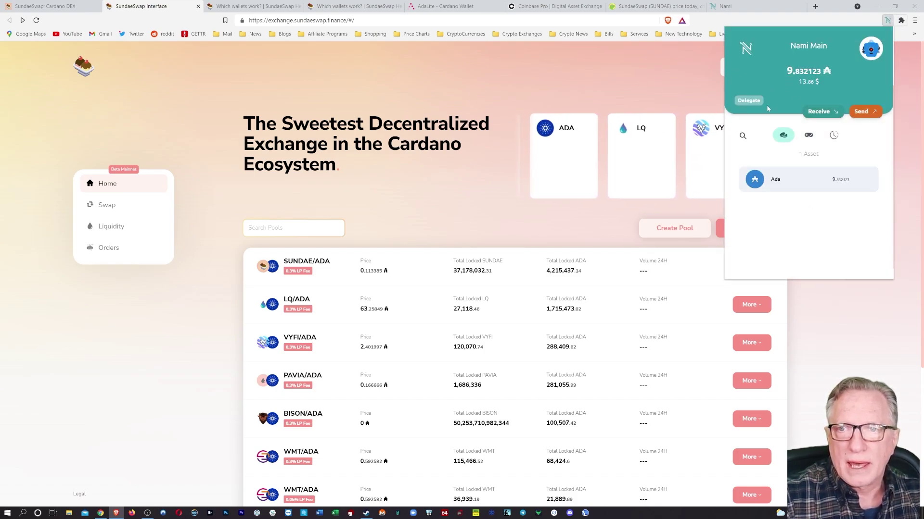
pyautogui.click(824, 112)
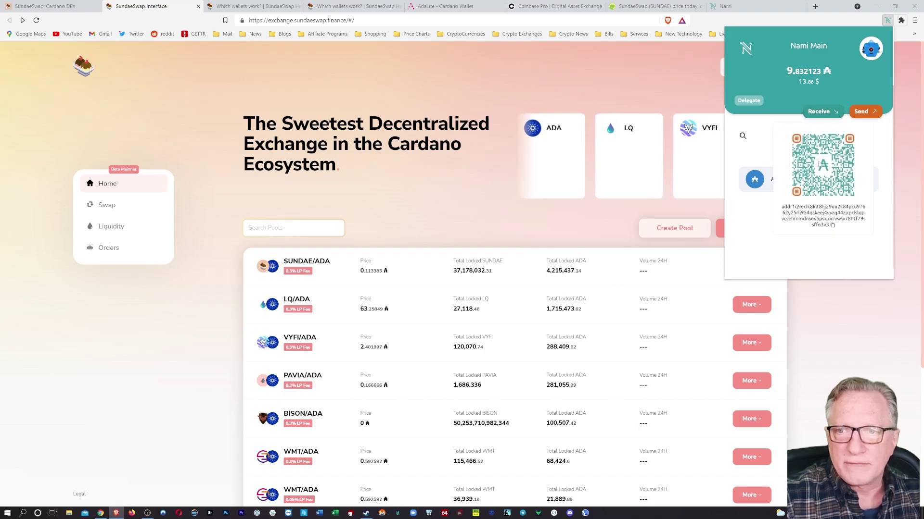
pyautogui.click(832, 225)
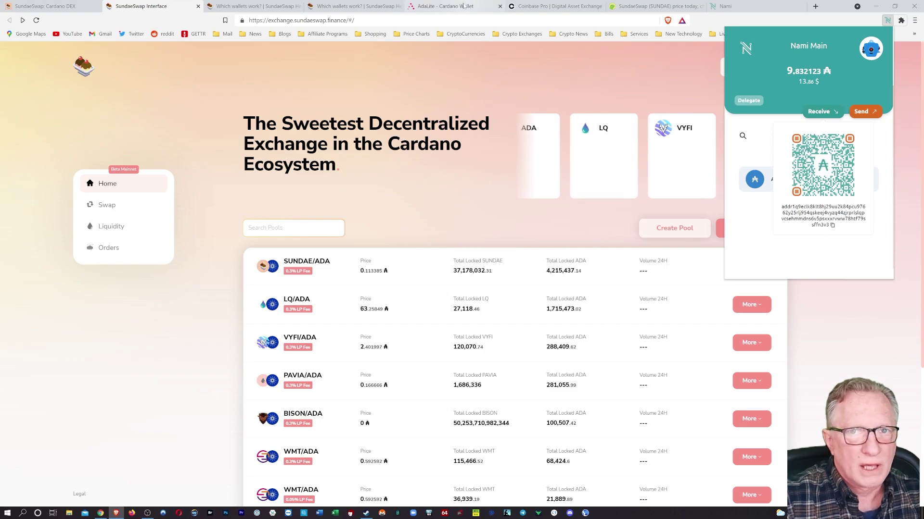
# Unlock the Ledger hardware wallet in AdaLite and dismiss the news to reach the 3155.708878 ADA dashboard
pyautogui.hotkey('ctrl', '5')
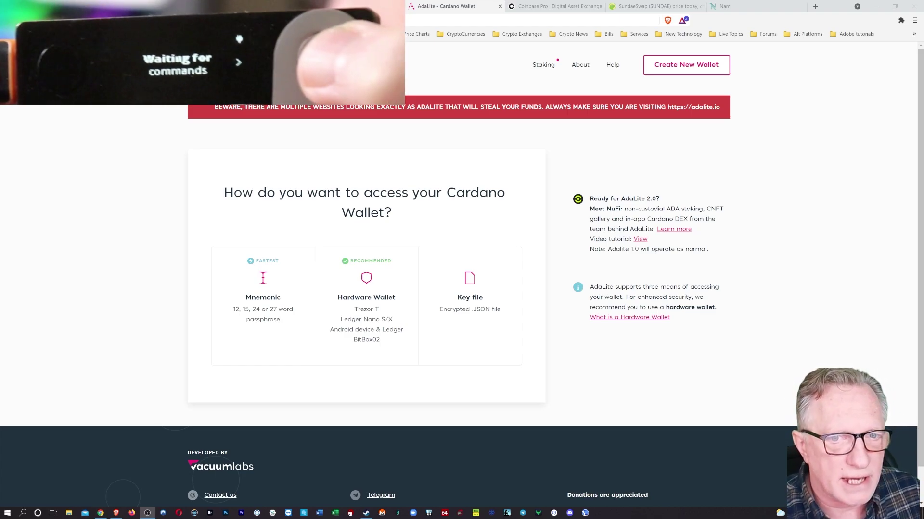
pyautogui.click(369, 299)
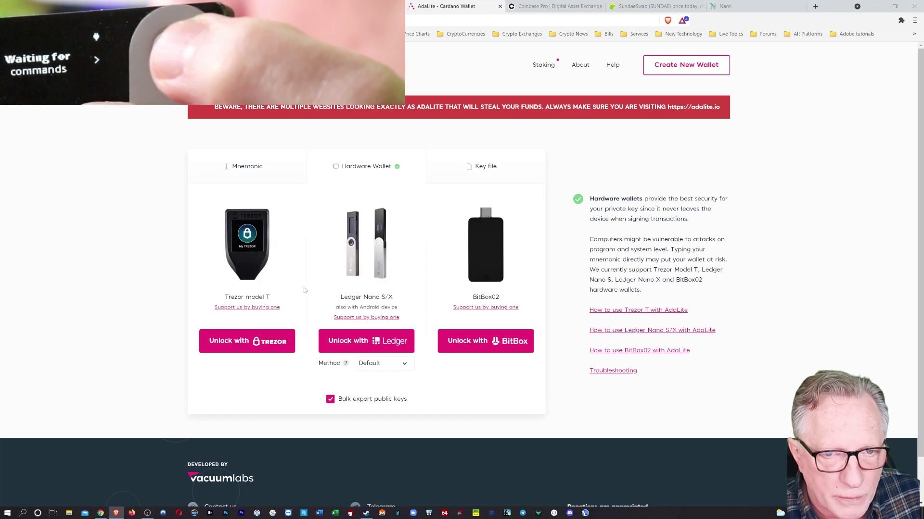
pyautogui.click(359, 343)
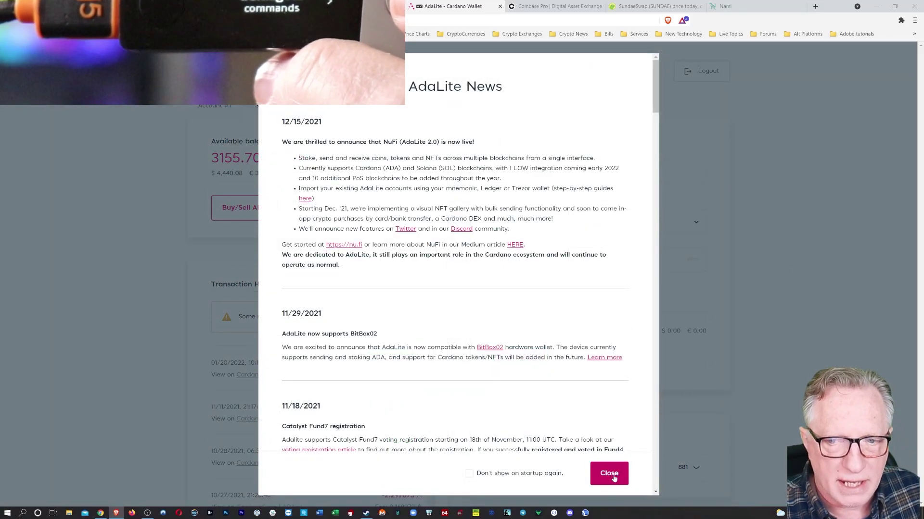
pyautogui.click(613, 478)
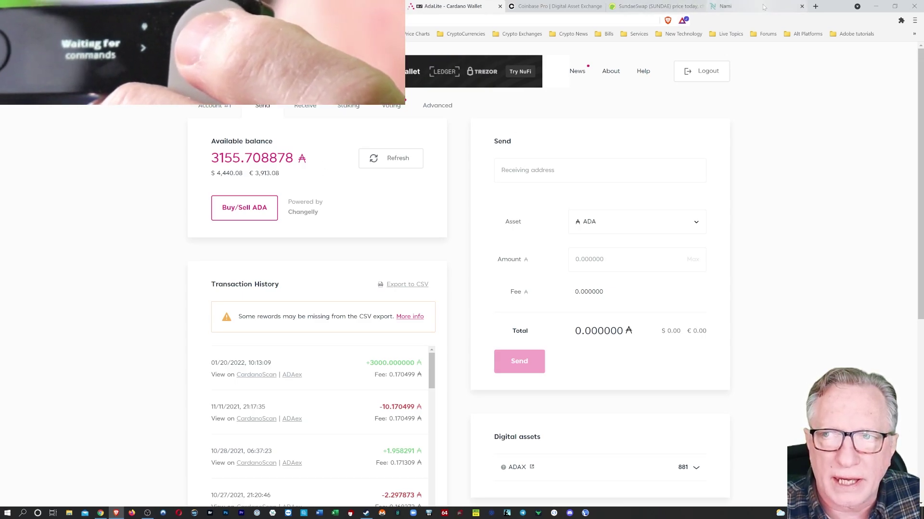
# Copy the Nami wallet's receiving address from its Receive panel
pyautogui.click(901, 22)
pyautogui.click(789, 130)
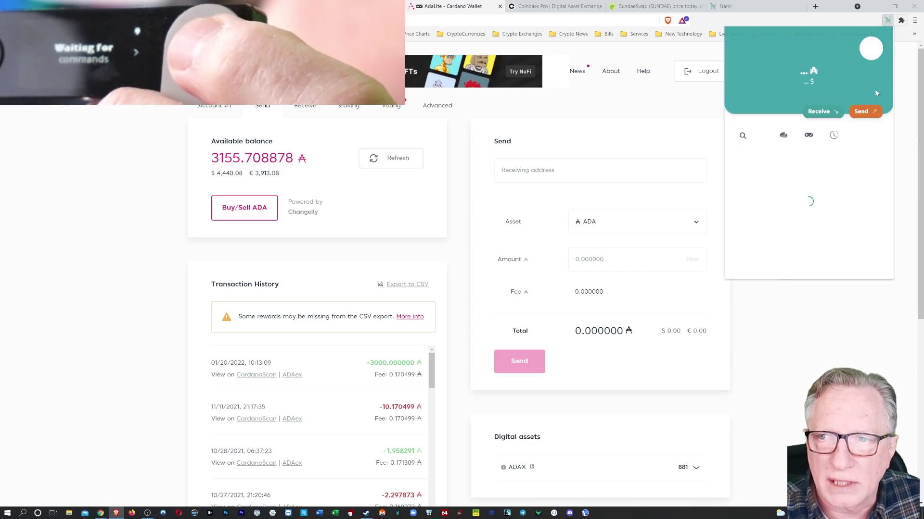
pyautogui.click(820, 111)
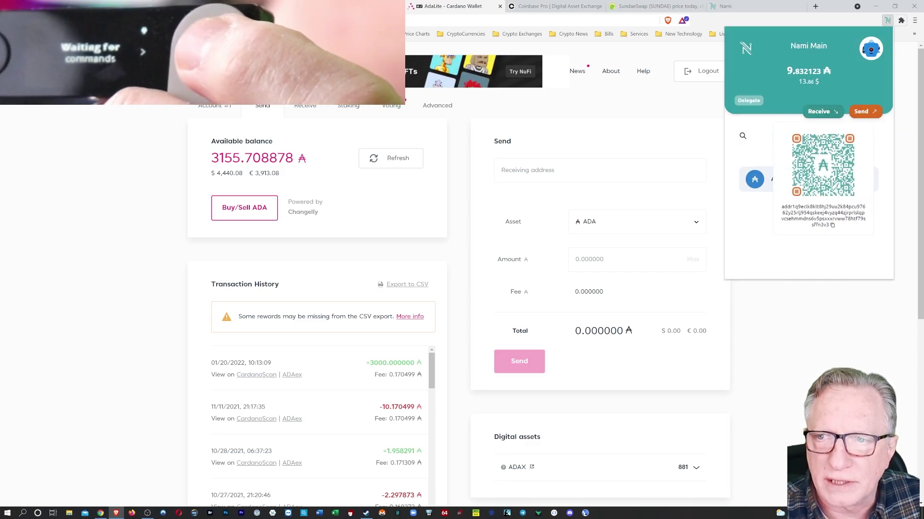
pyautogui.click(832, 226)
# Paste the Nami address as AdaLite's receiving address and enter an amount of 1000 ADA
pyautogui.click(501, 171)
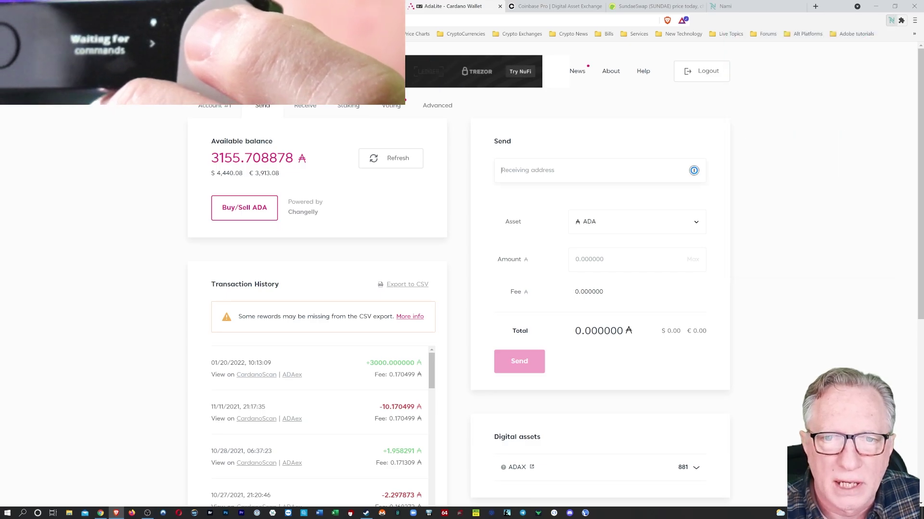
pyautogui.rightClick(503, 170)
pyautogui.click(525, 235)
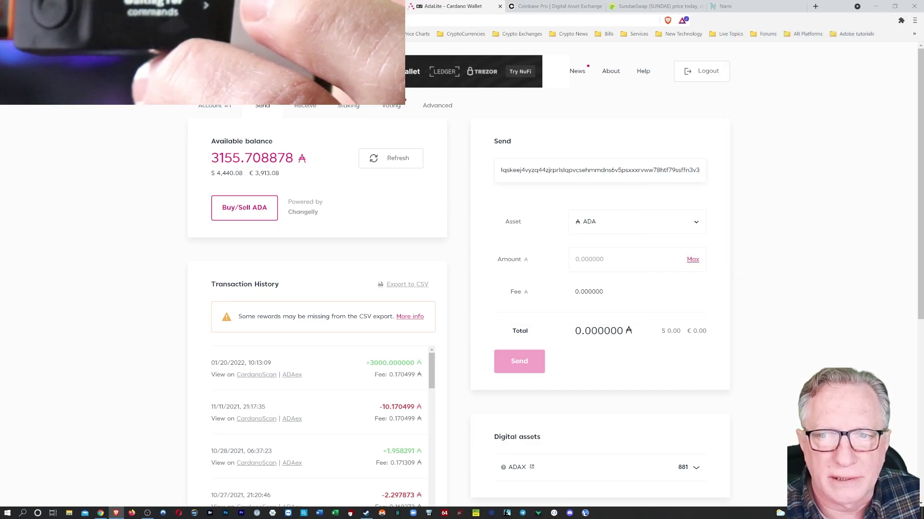
pyautogui.click(587, 260)
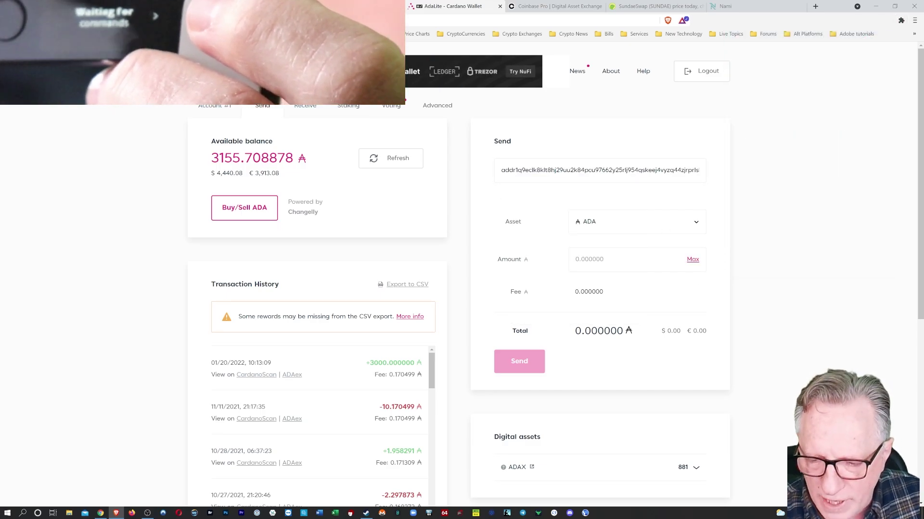
pyautogui.write('1000')
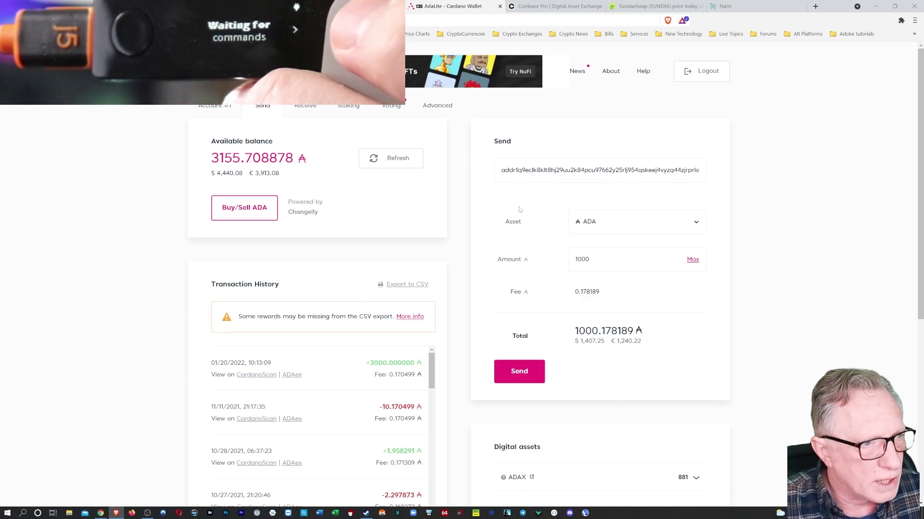
# Send the 1000 ADA transaction, confirming it for Ledger signing, leaving 2155.530689 ADA
pyautogui.click(518, 373)
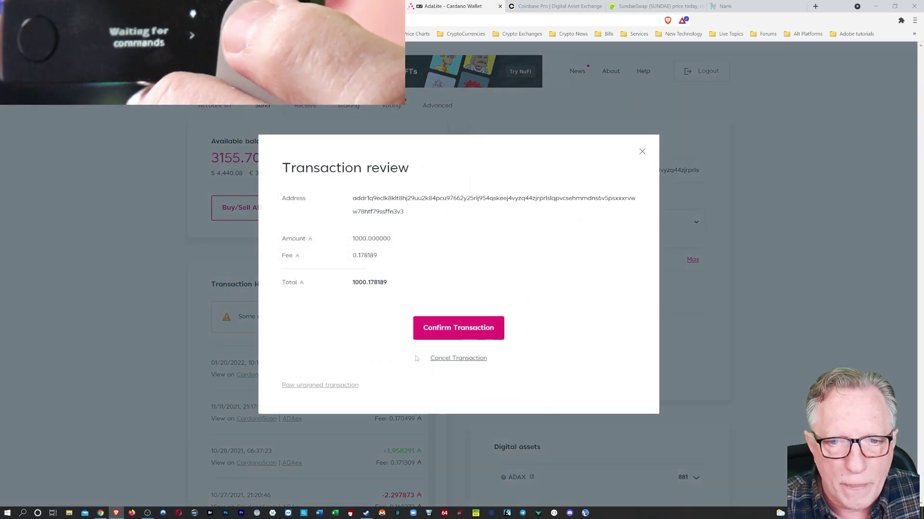
pyautogui.click(469, 332)
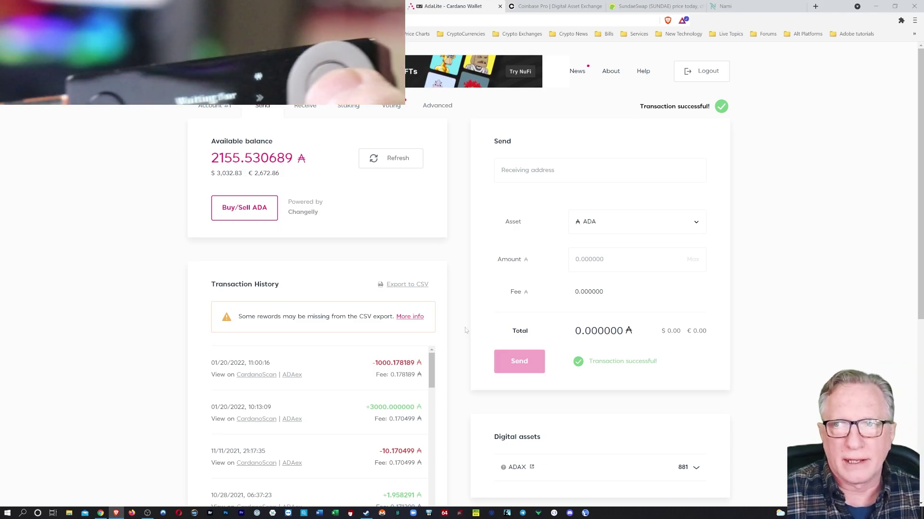
pyautogui.click(901, 20)
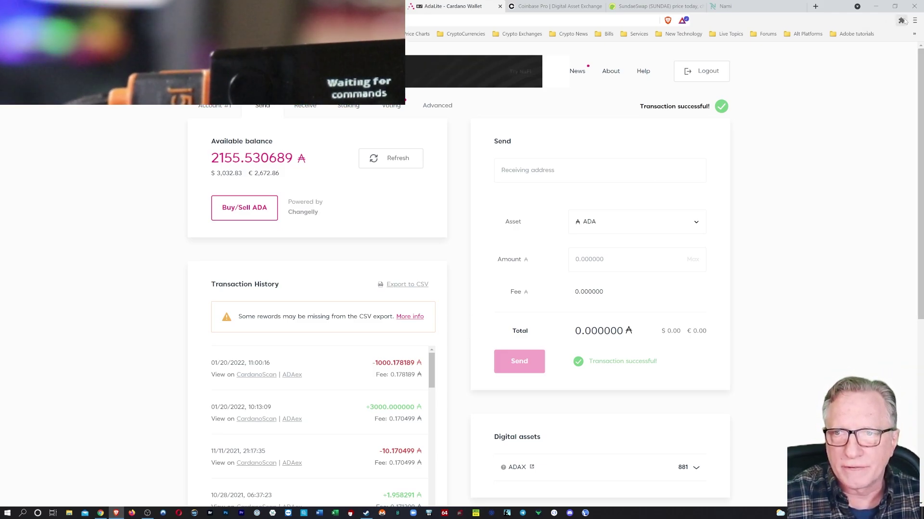
# Open the Provide Liquidity form for the SUNDAE/ADA pool in SundaeSwap
pyautogui.click(800, 132)
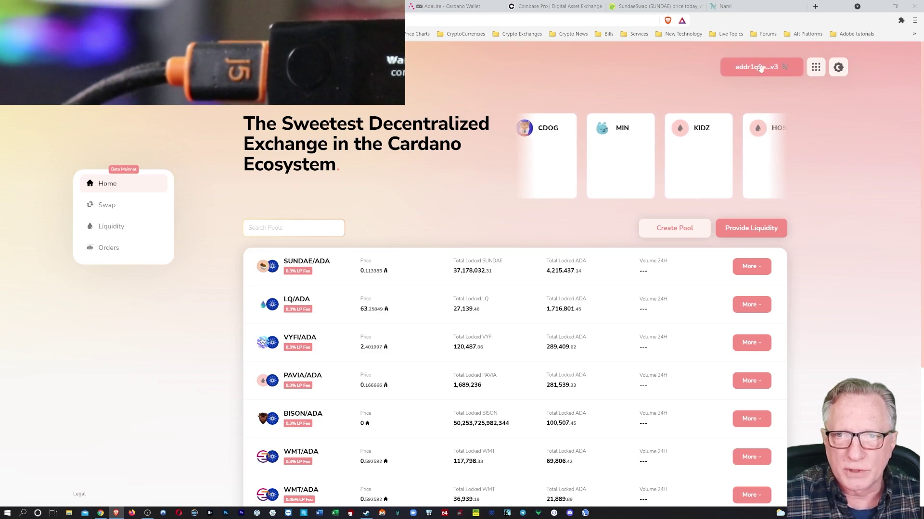
pyautogui.click(754, 268)
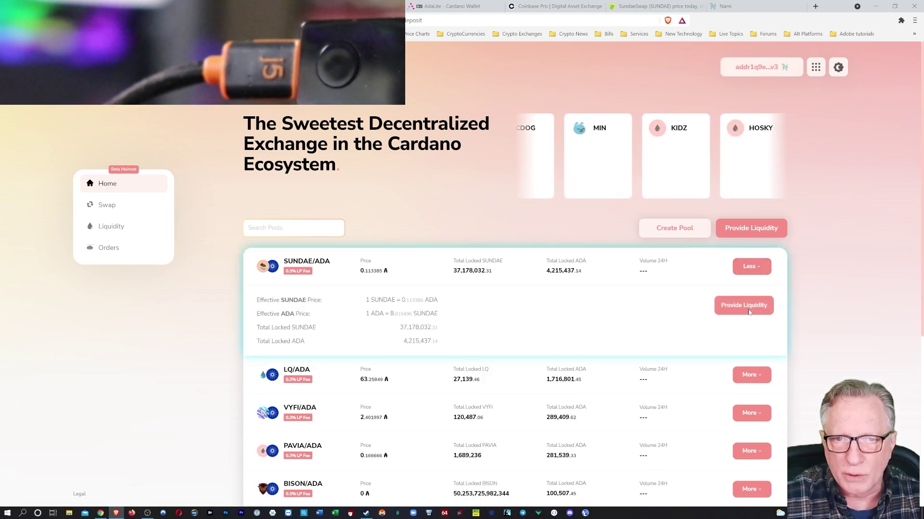
pyautogui.click(744, 305)
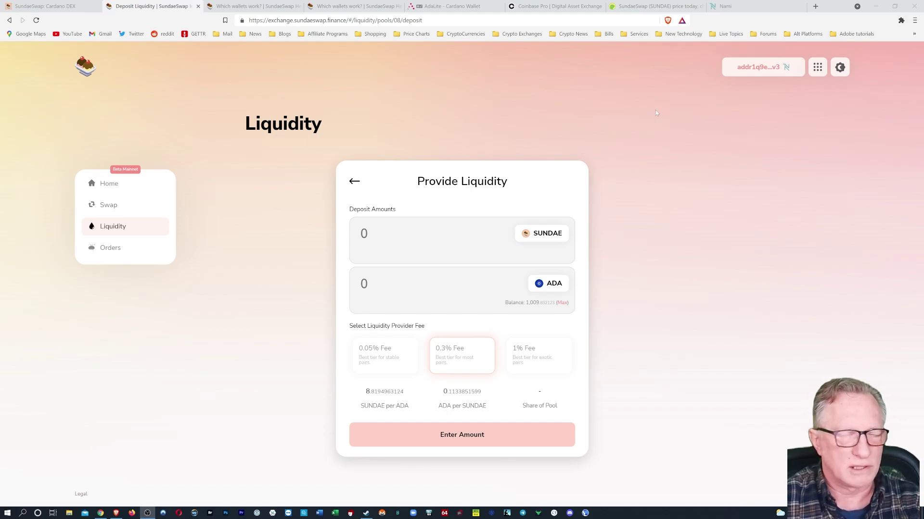
# Copy the Nami wallet's receiving address and close the Nami popup
pyautogui.click(901, 20)
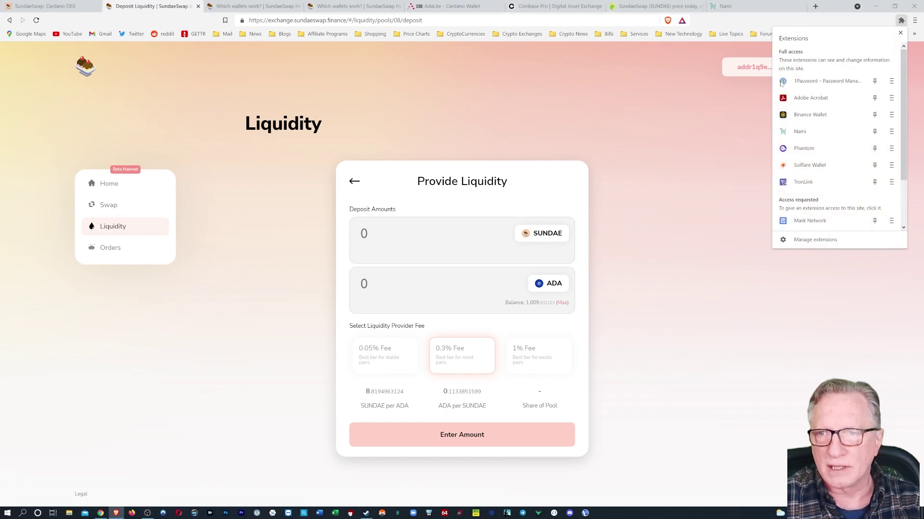
pyautogui.click(799, 131)
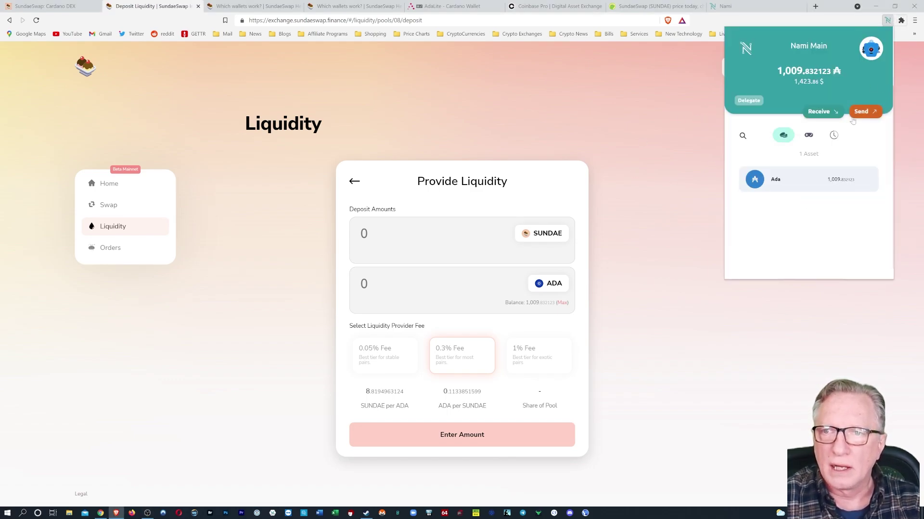
pyautogui.click(824, 113)
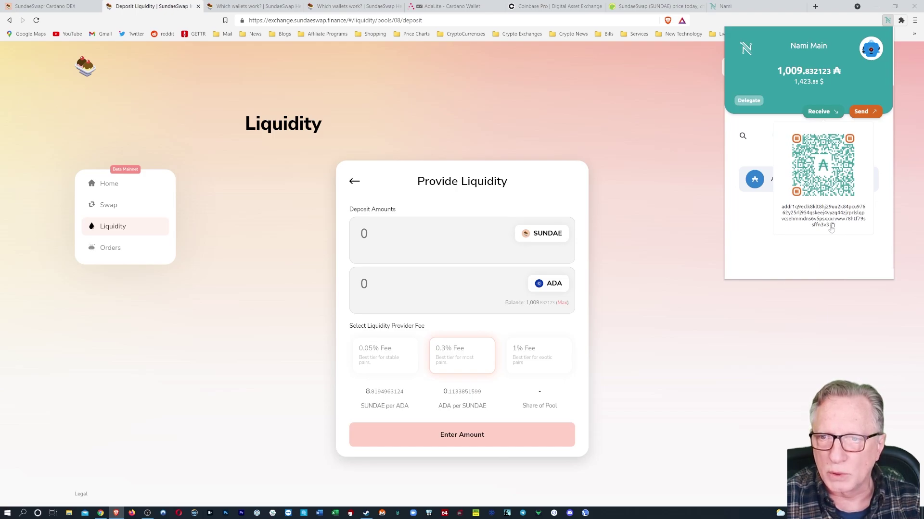
pyautogui.click(832, 226)
pyautogui.click(645, 185)
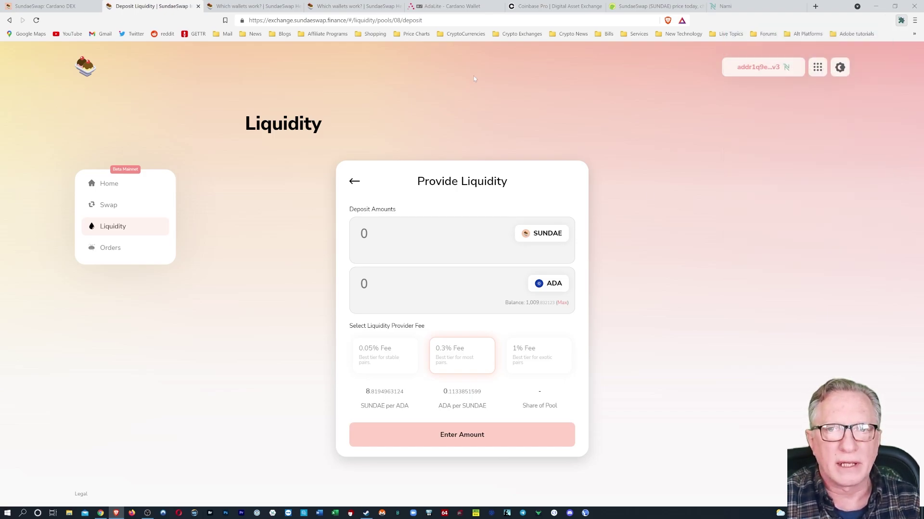
# Start an ADA withdrawal in Coinbase Pro to an external crypto address
pyautogui.click(548, 6)
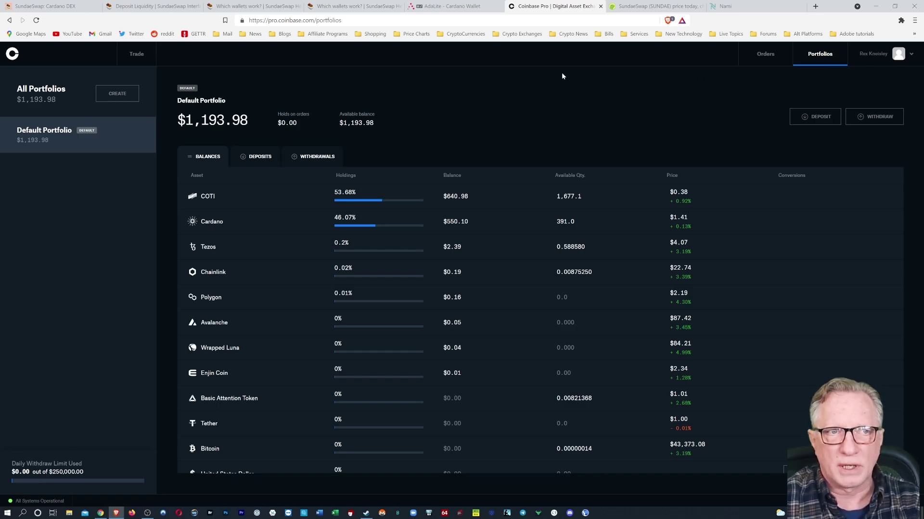
pyautogui.click(863, 117)
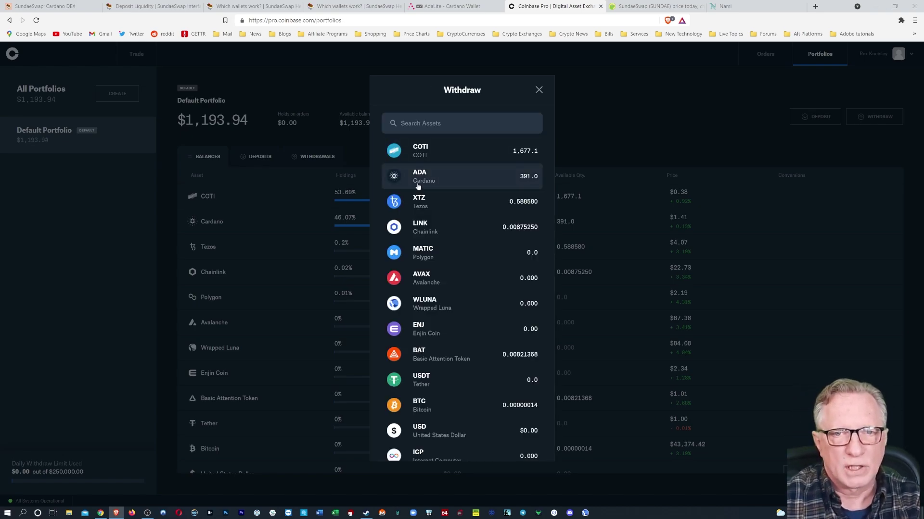
pyautogui.click(418, 181)
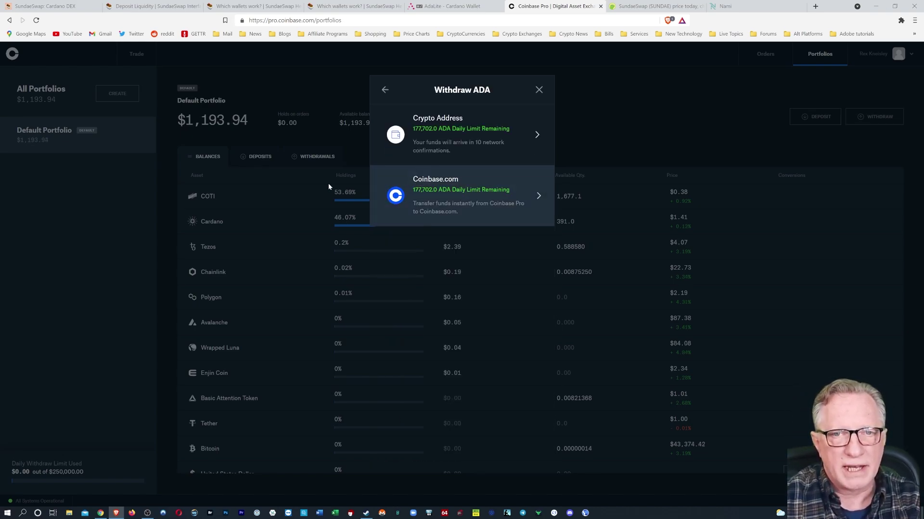
pyautogui.click(446, 123)
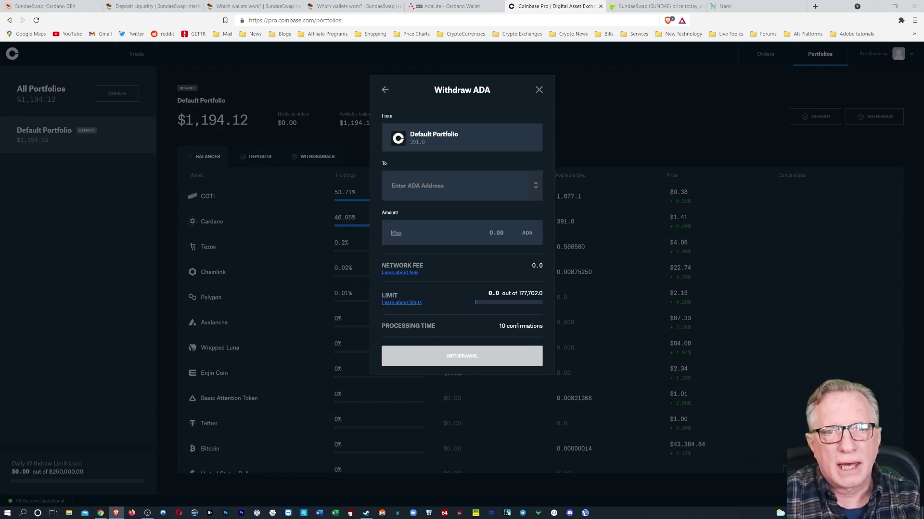
# Paste the copied Nami address as the destination and accept it as valid
pyautogui.rightClick(422, 186)
pyautogui.click(445, 248)
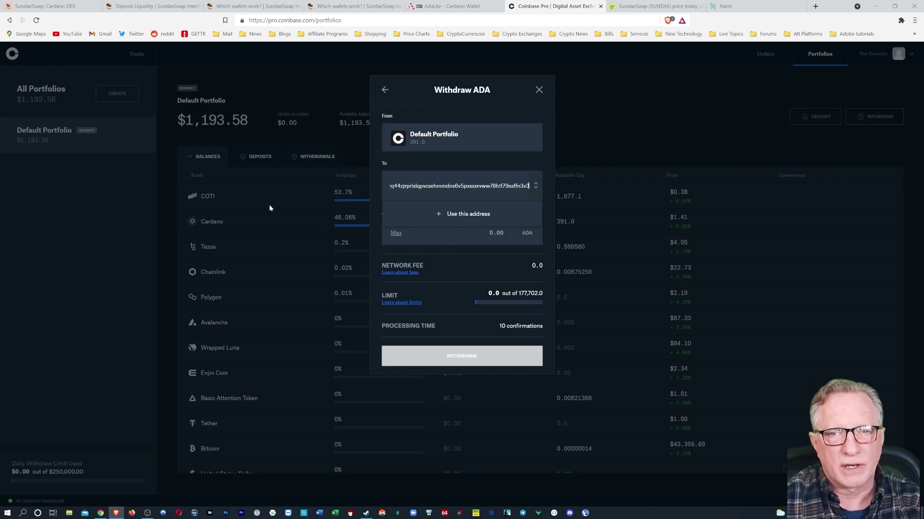
pyautogui.click(459, 215)
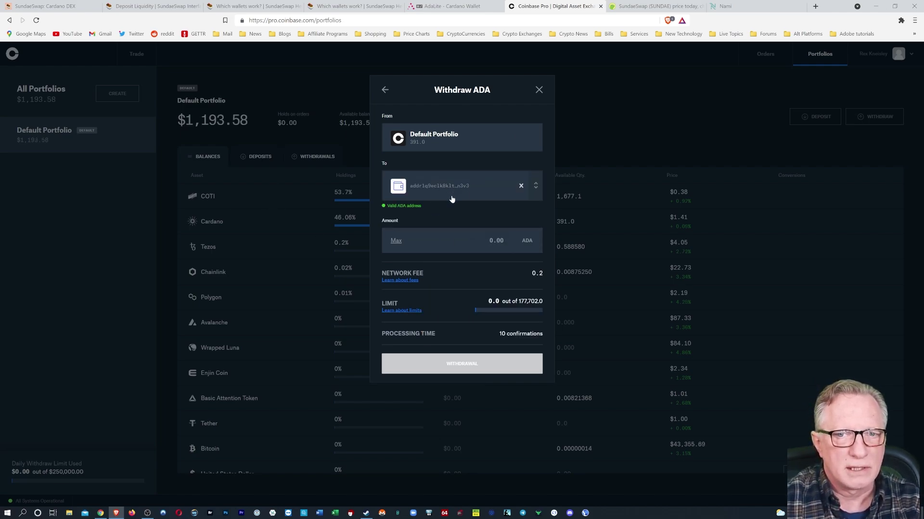
pyautogui.click(748, 6)
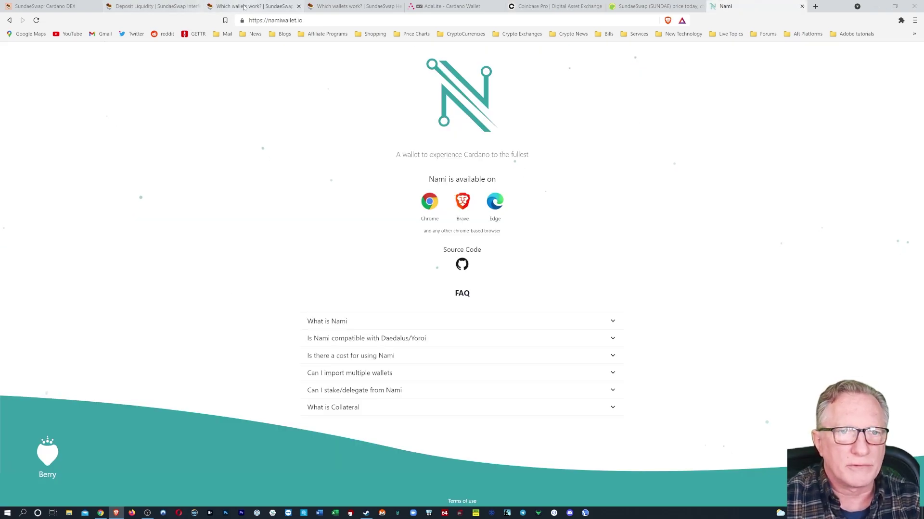
# Compare Nami's receiving address with the pasted destination, then return to the Withdraw ADA form
pyautogui.click(149, 6)
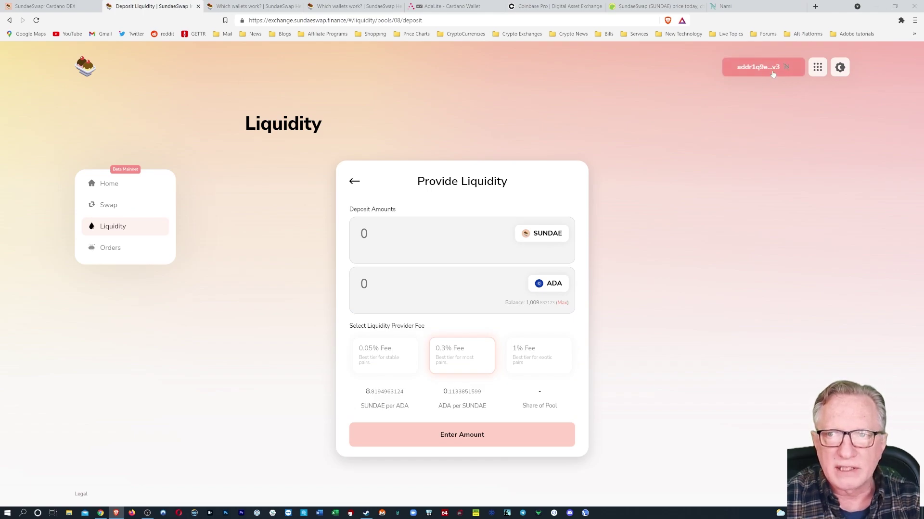
pyautogui.click(901, 21)
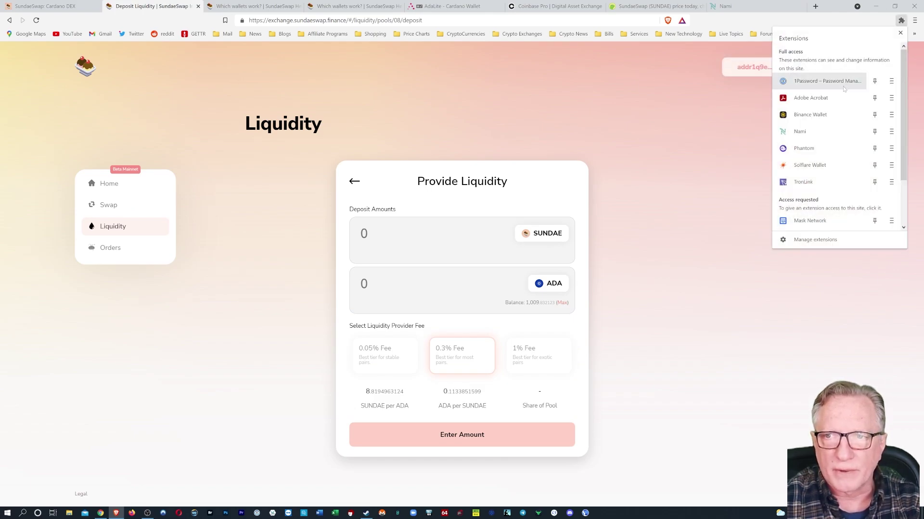
pyautogui.click(808, 132)
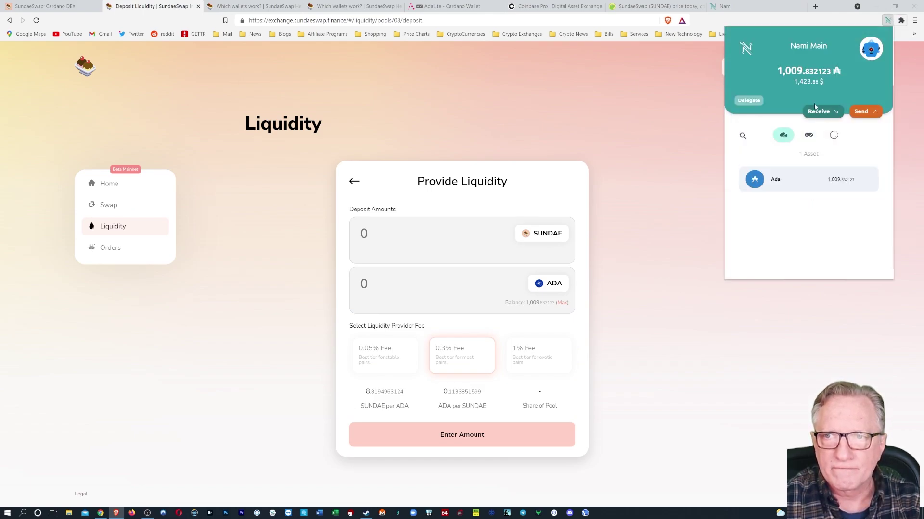
pyautogui.click(826, 114)
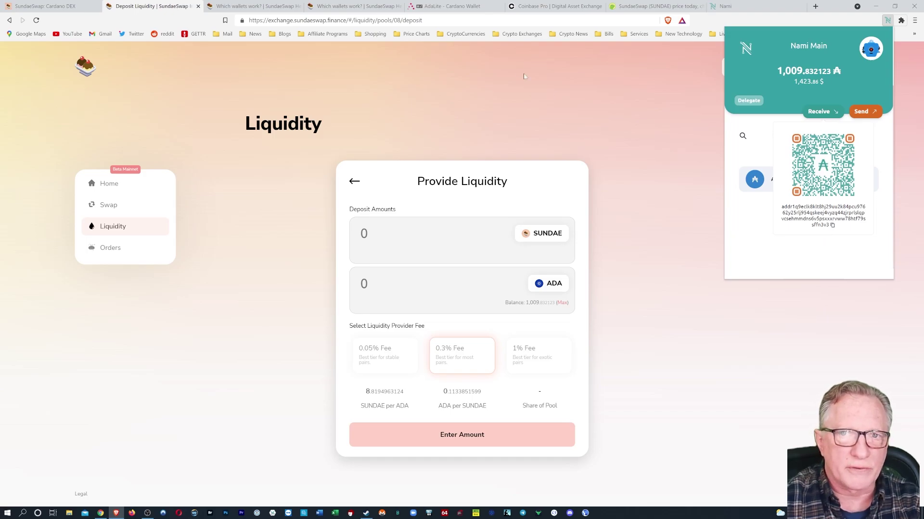
pyautogui.click(553, 6)
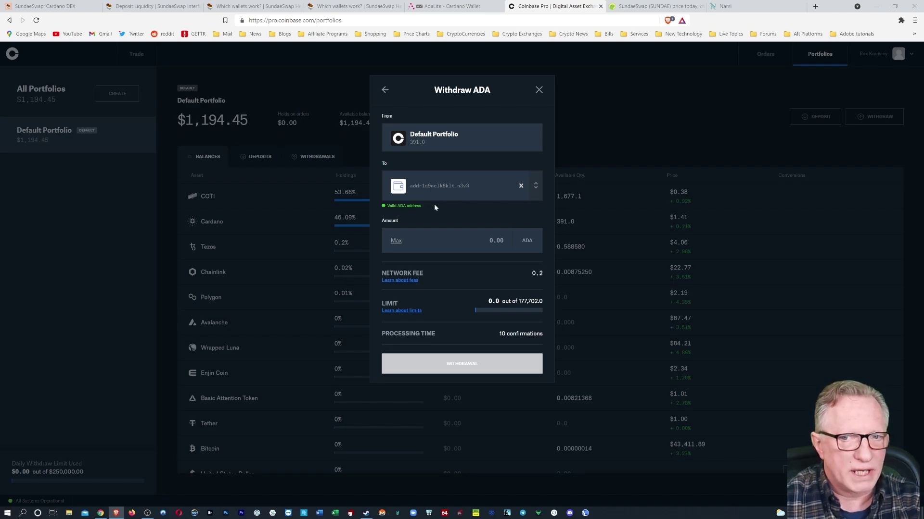
# Withdraw the maximum 390.8 ADA to Nami, confirming with the two-step verification code
pyautogui.click(396, 241)
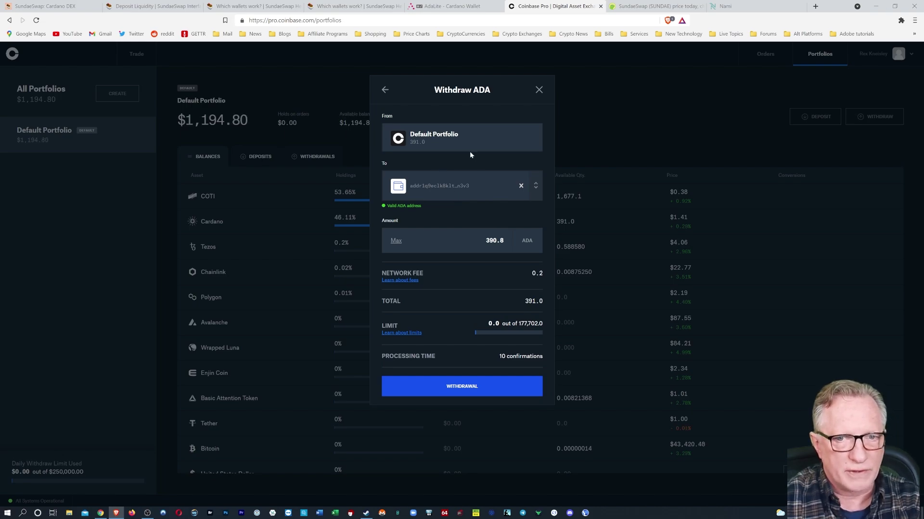
pyautogui.click(462, 389)
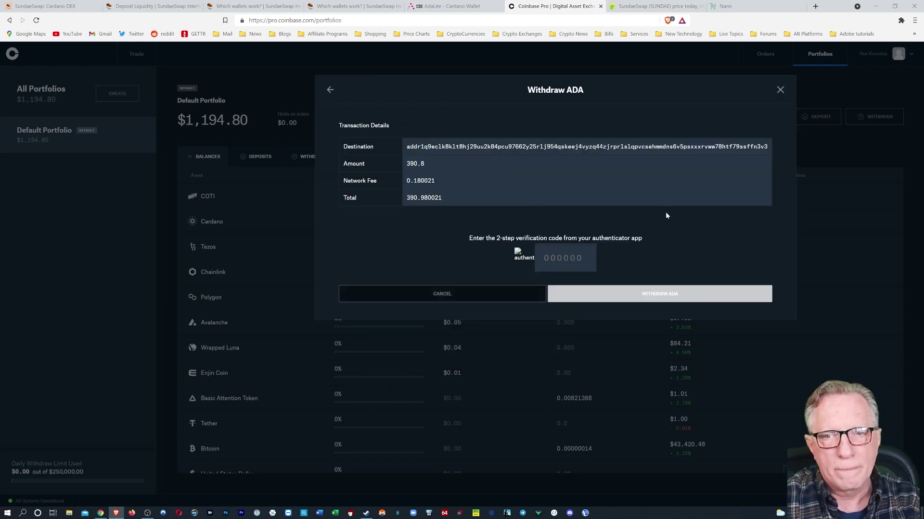
pyautogui.click(562, 257)
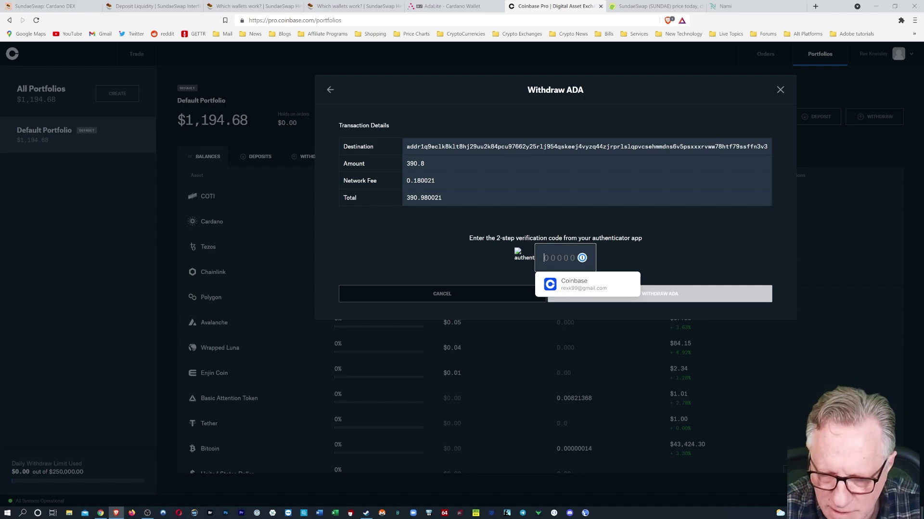
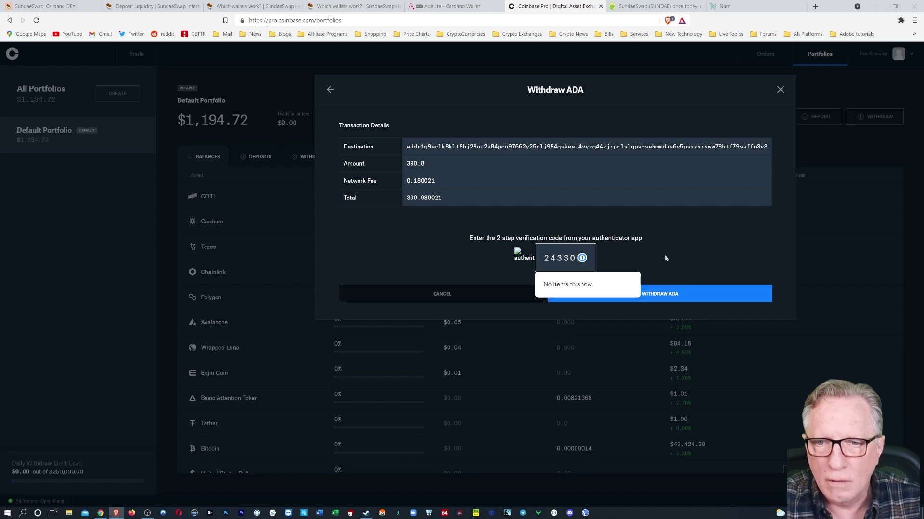
pyautogui.click(680, 296)
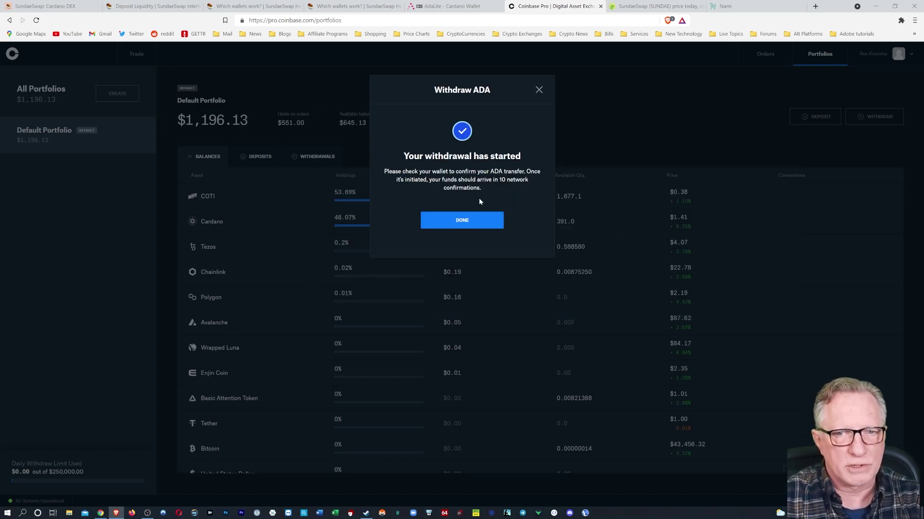
pyautogui.click(463, 224)
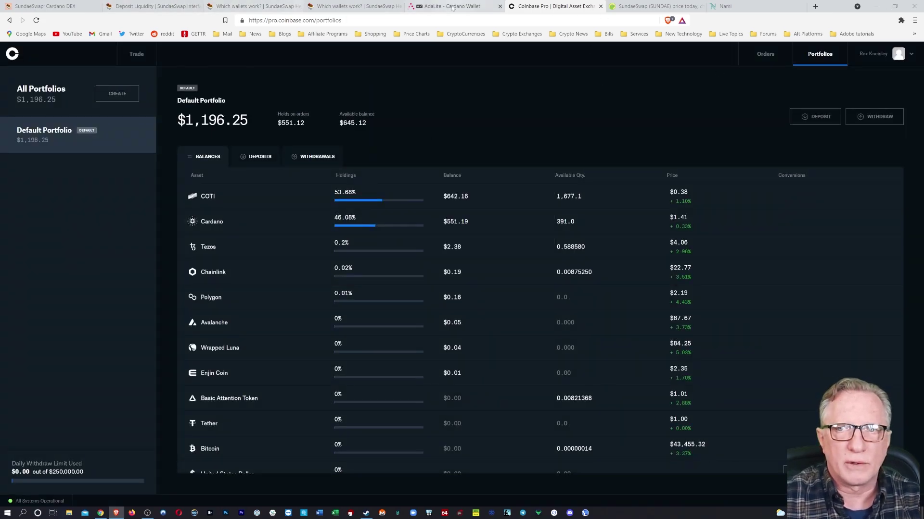
# Check that Nami still holds 1,009.832123 ADA, then go to SundaeSwap's Home pool list
pyautogui.click(151, 5)
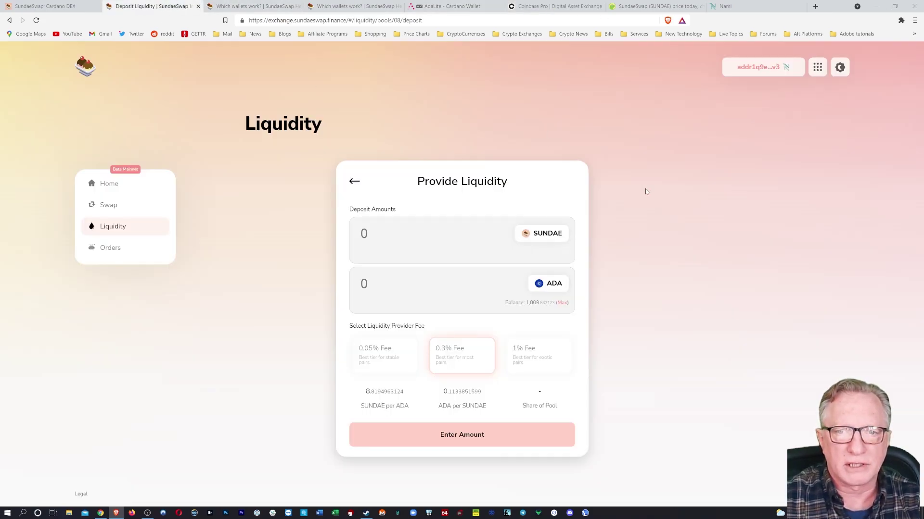
pyautogui.click(901, 21)
pyautogui.click(808, 147)
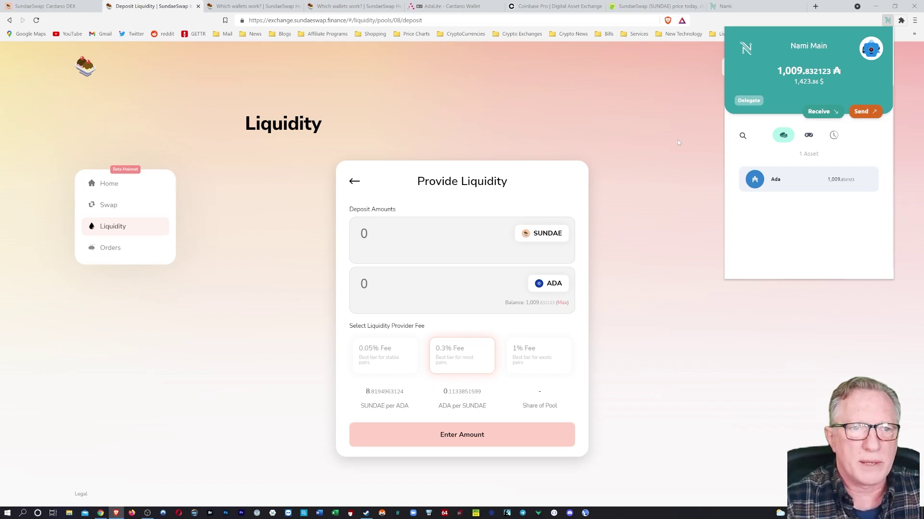
pyautogui.click(585, 94)
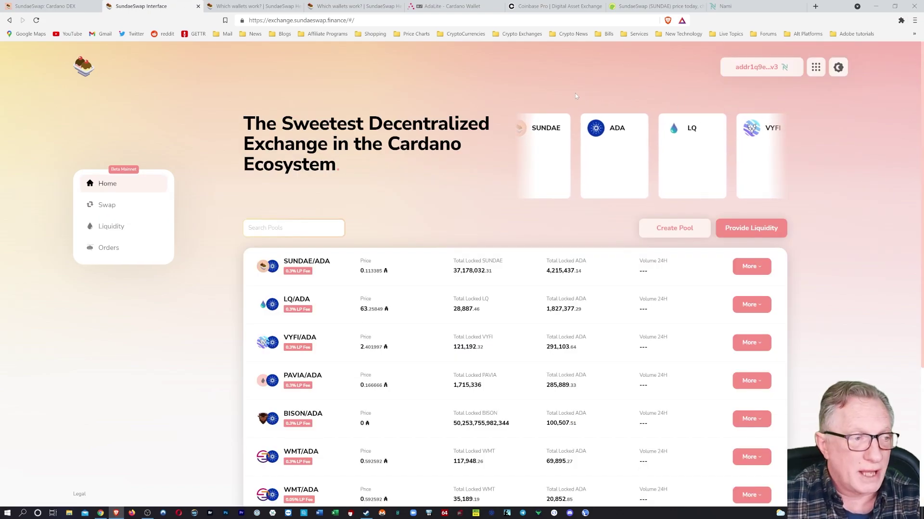